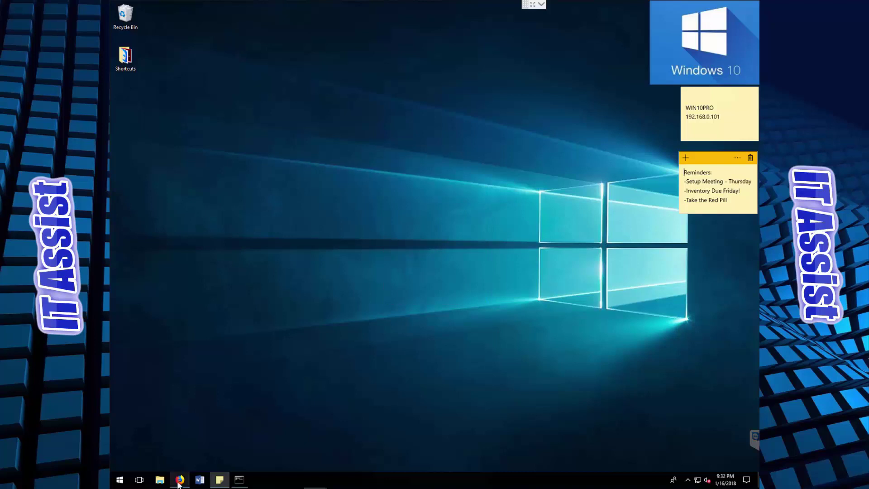
Step: Download the .NET Framework 3.5 installer dotNetFx35setup.exe, declining the recommended extra downloads
click(179, 430)
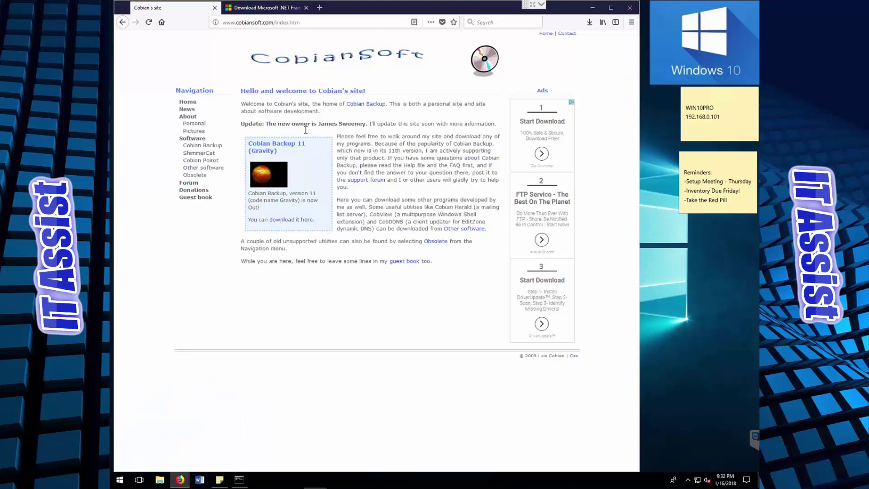
click(281, 8)
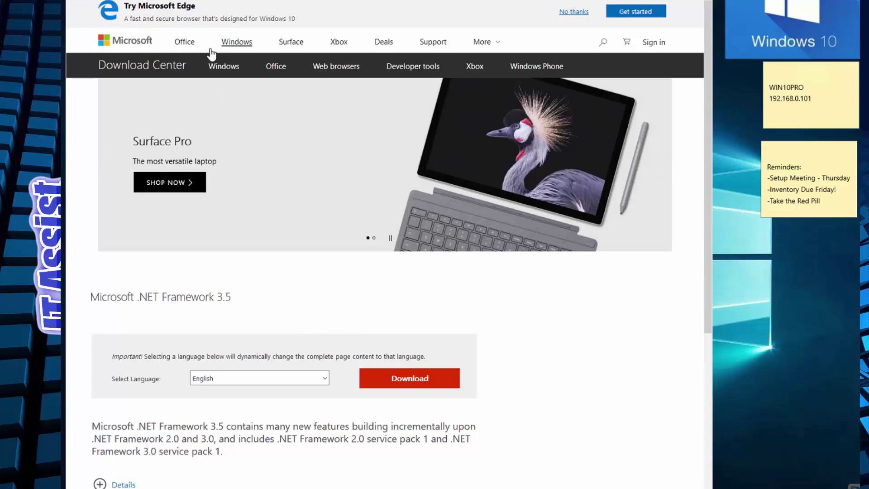
click(414, 383)
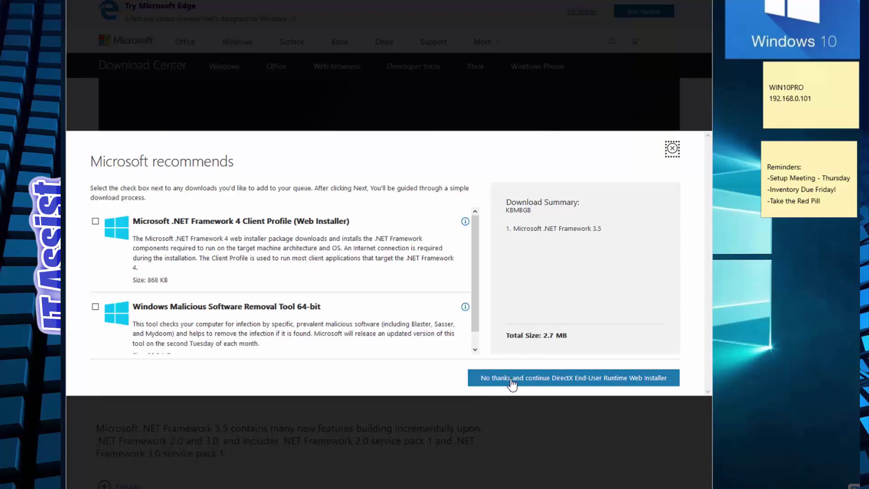
click(608, 386)
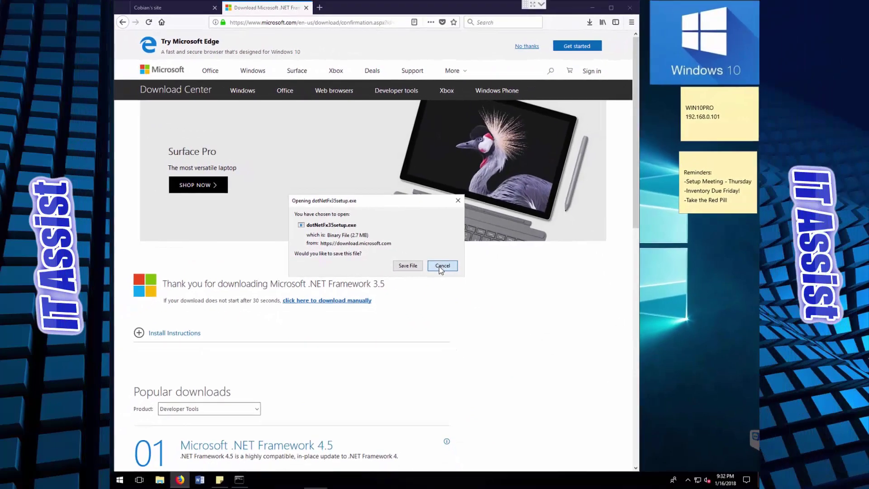
click(440, 266)
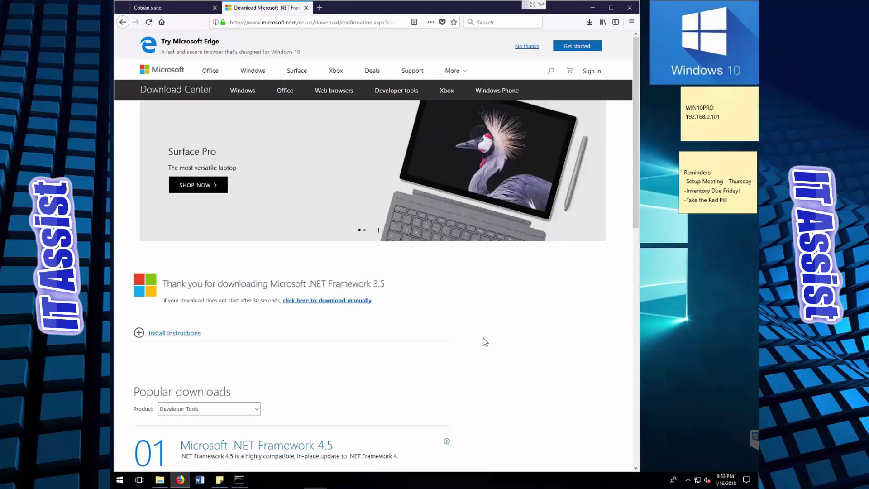
Step: Download the Cobian Backup 11 (Gravity) installer cbSetup.exe from the CobianSoft site
click(163, 11)
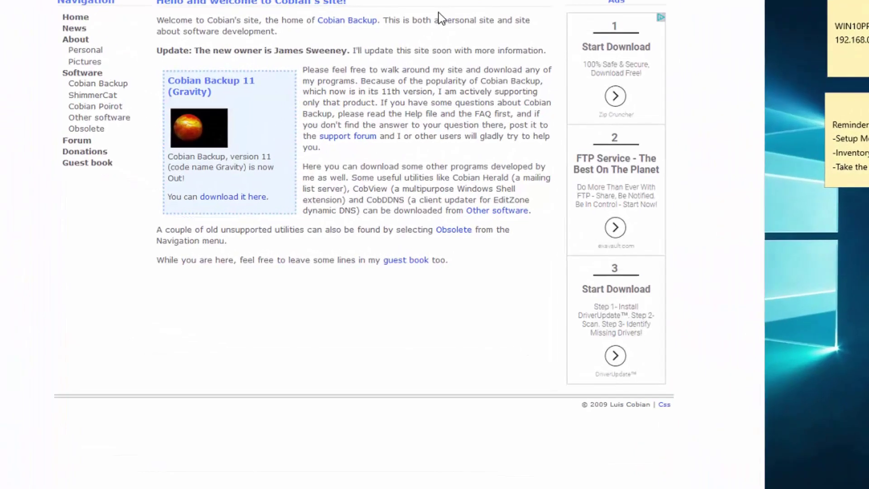
click(222, 203)
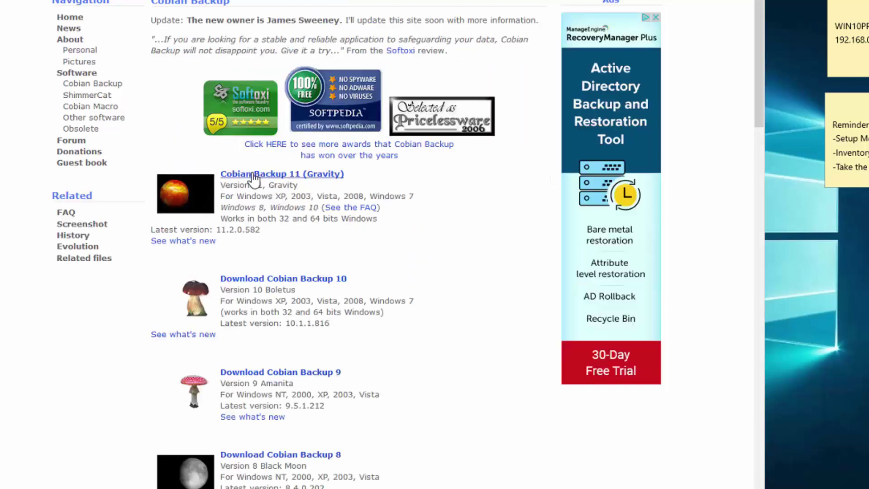
click(253, 176)
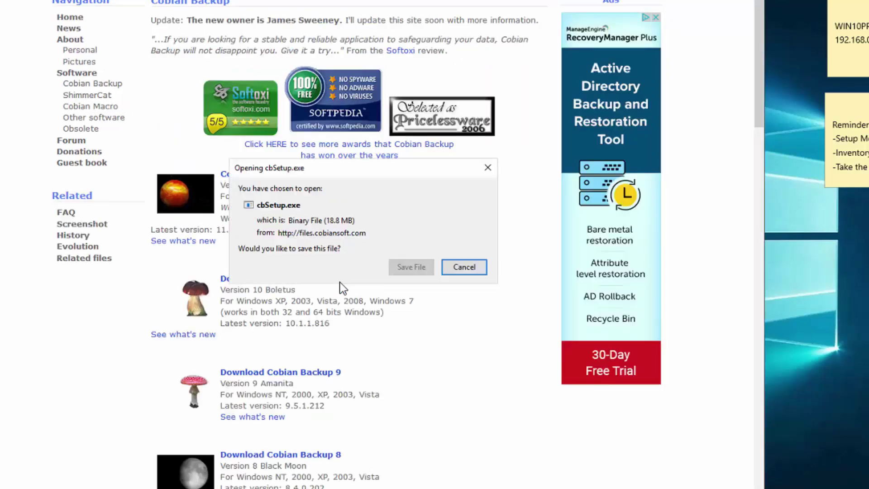
click(462, 272)
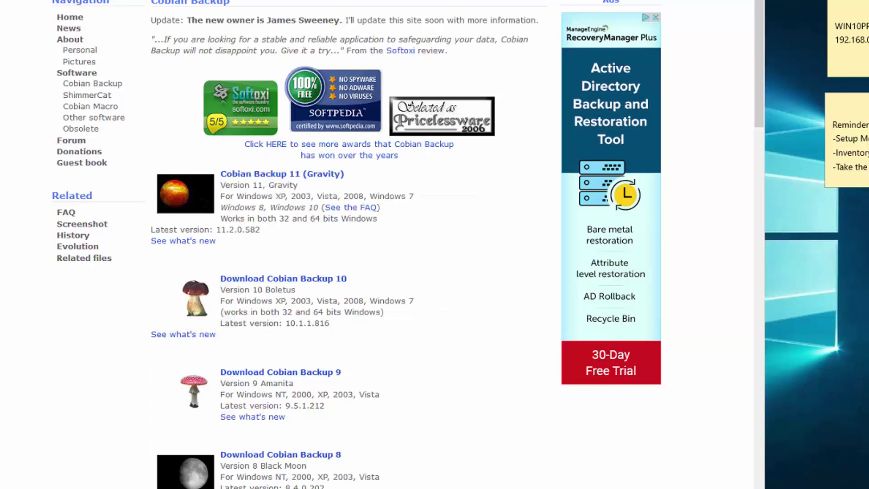
Step: Run cbSetup.exe from the Downloads folder as administrator
key(super+e)
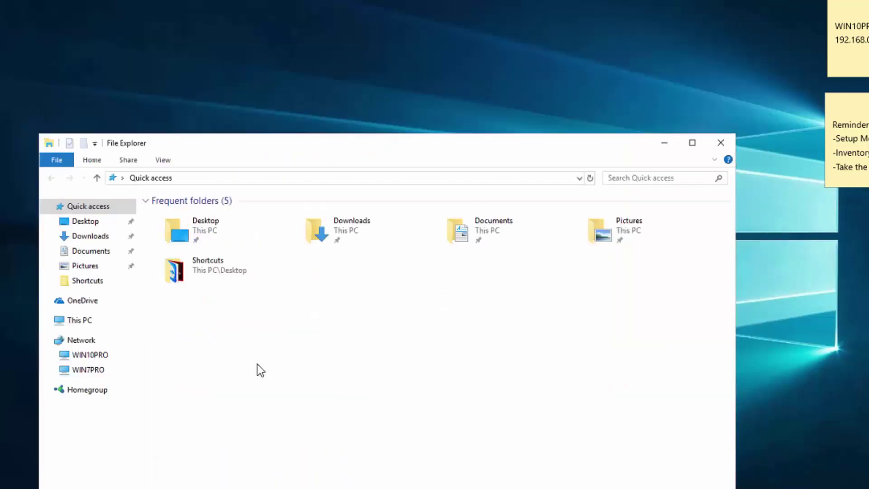
click(90, 236)
right_click(170, 217)
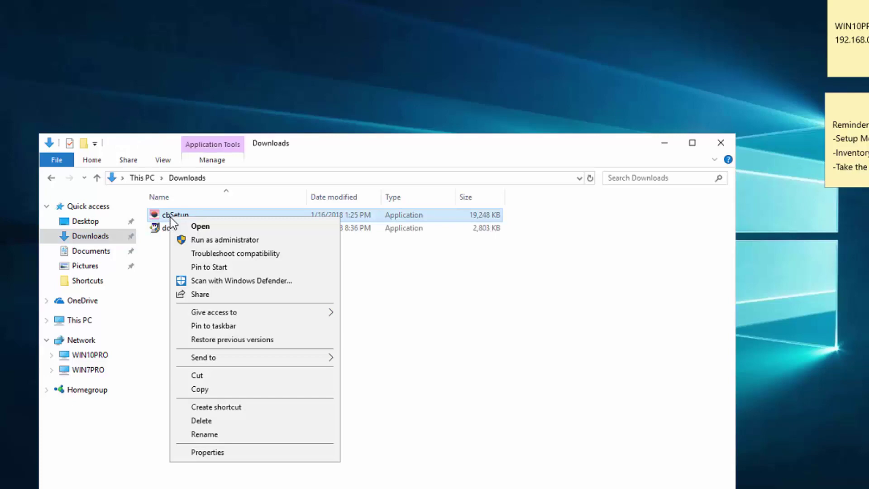
click(209, 240)
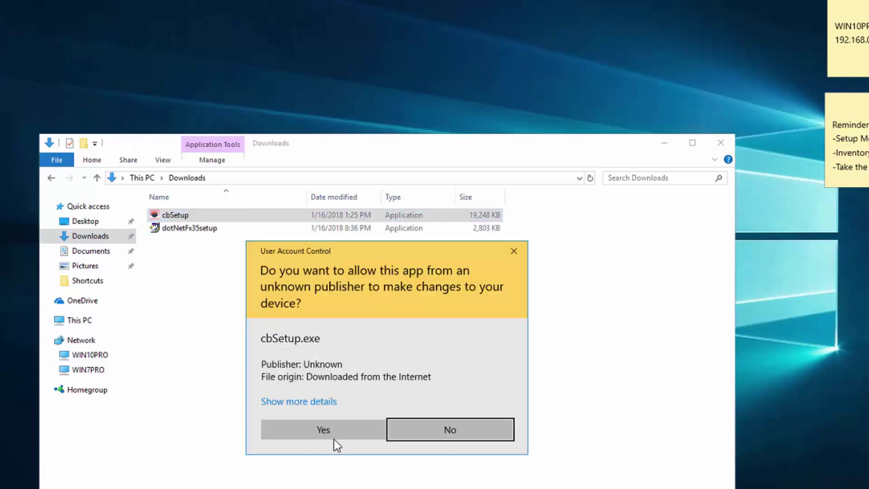
Step: Allow the installer, accept the license conditions and continue to the installation directory page
click(324, 429)
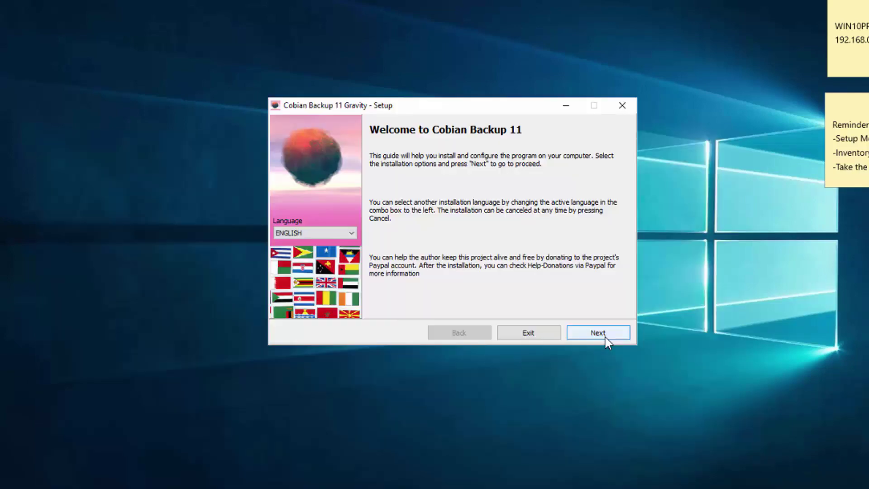
click(614, 341)
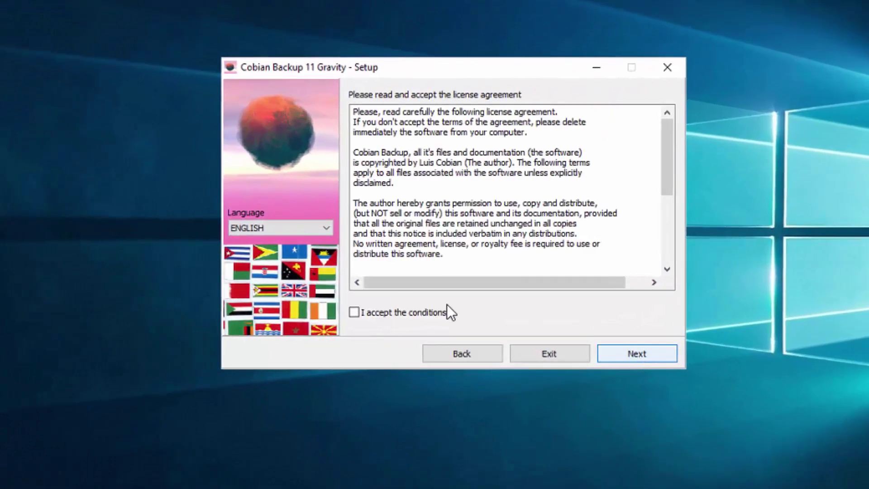
click(408, 304)
click(621, 355)
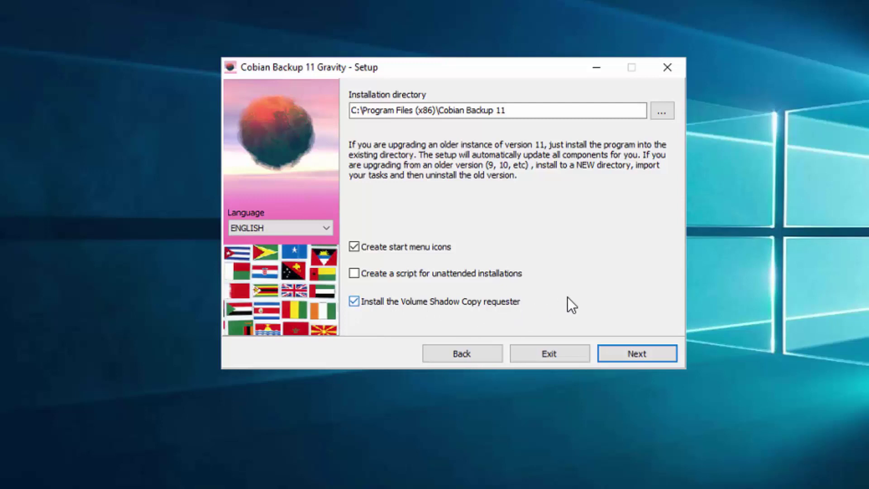
mouse_move(567, 297)
Step: Set the installation type to As a service using a regular account
click(635, 357)
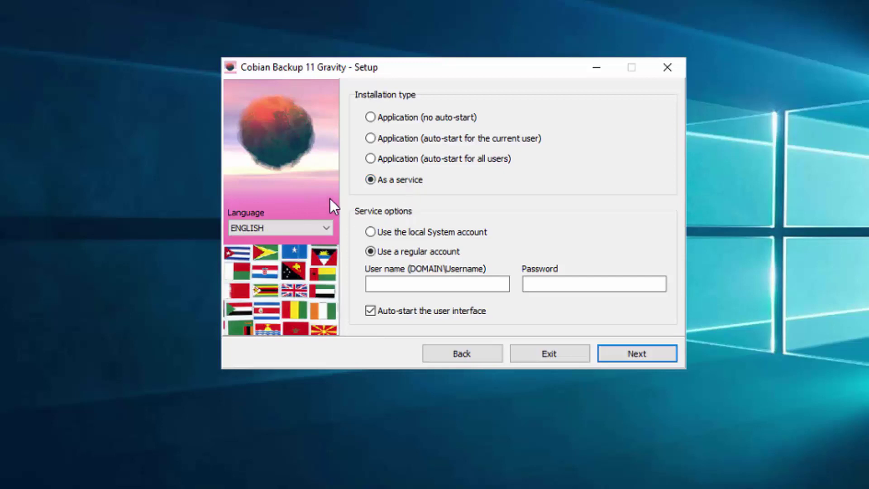
click(370, 232)
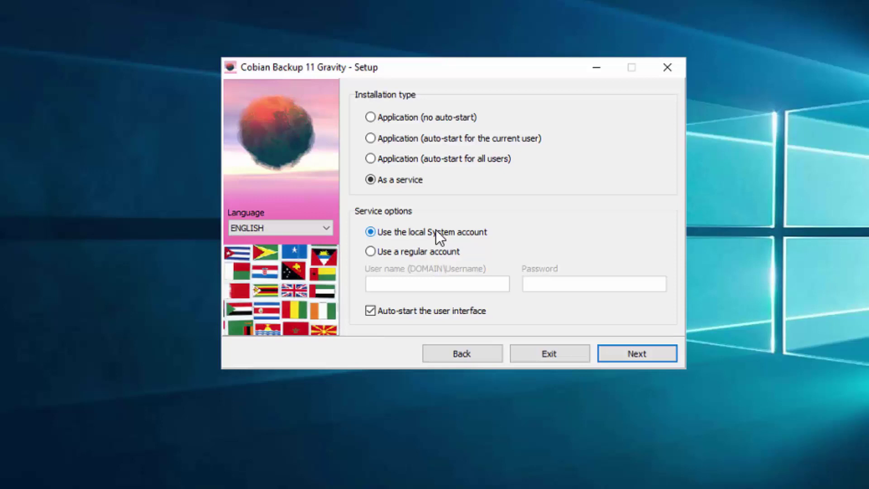
click(499, 250)
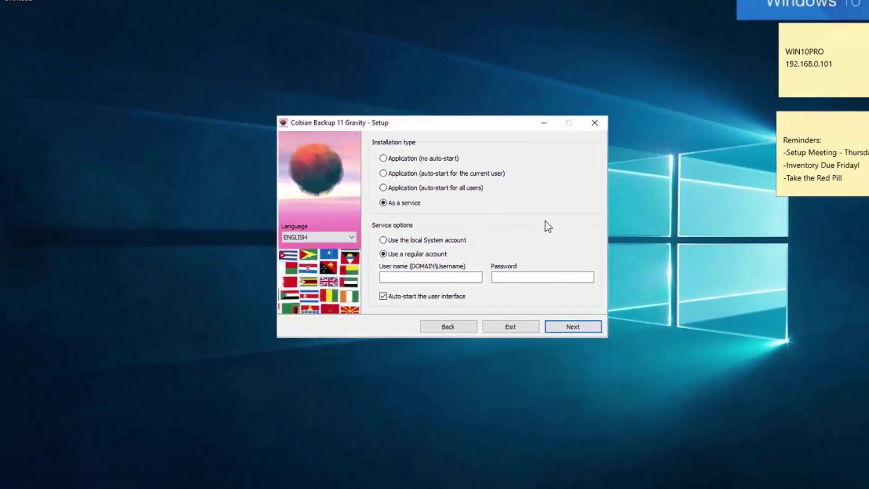
click(437, 284)
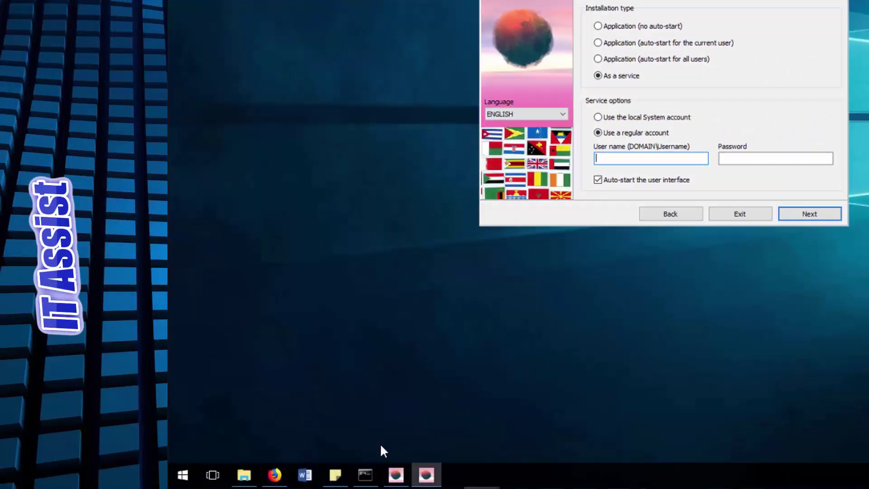
Step: Run whoami in Command Prompt and select the returned domain and user name
click(209, 473)
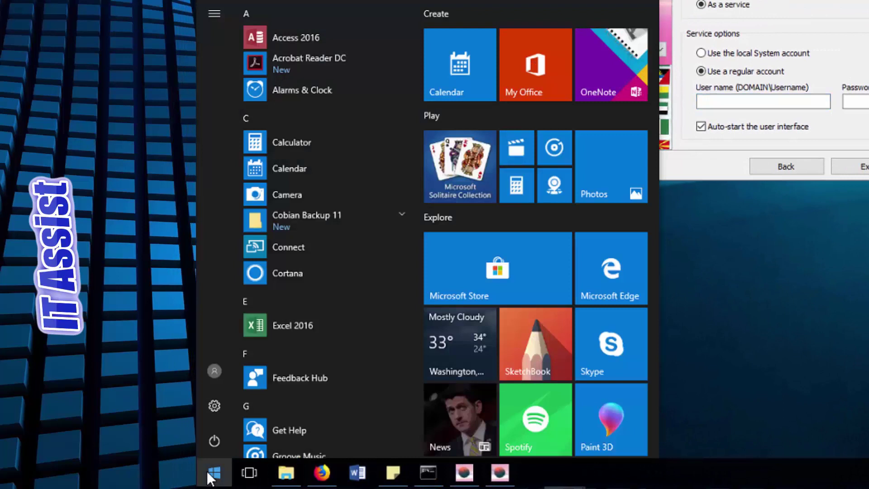
text(cmd)
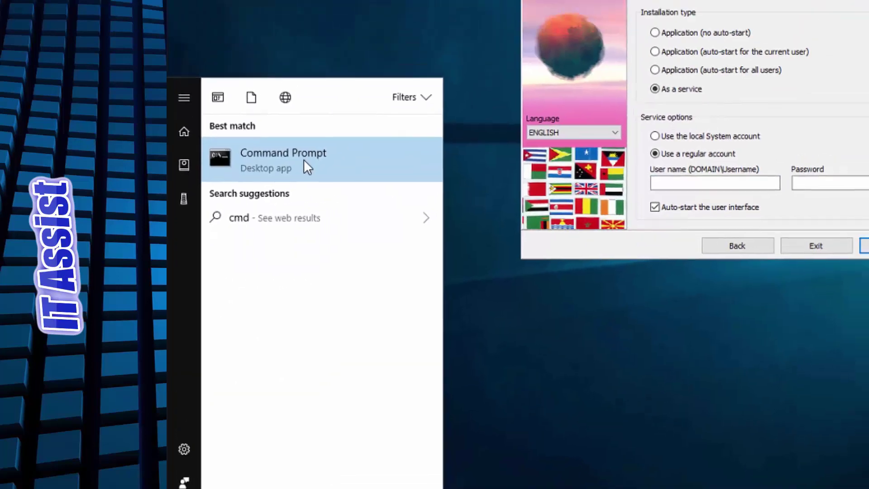
click(339, 88)
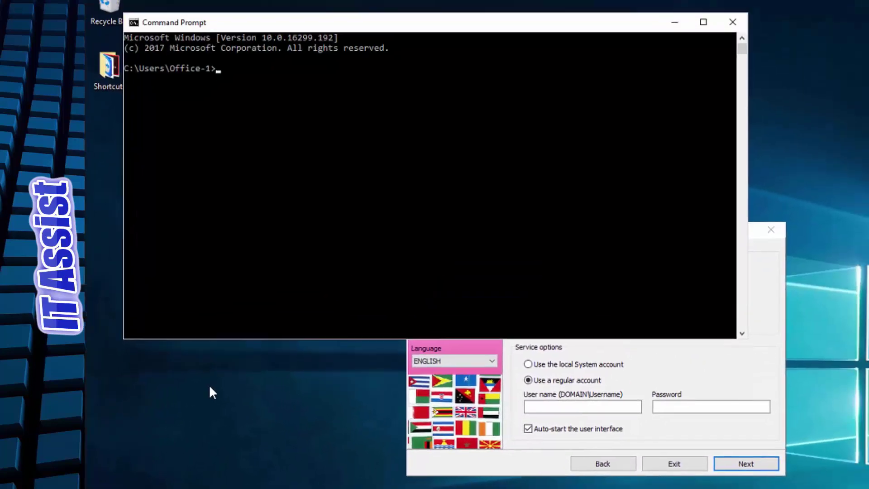
text(who)
text(ami)
key(Return)
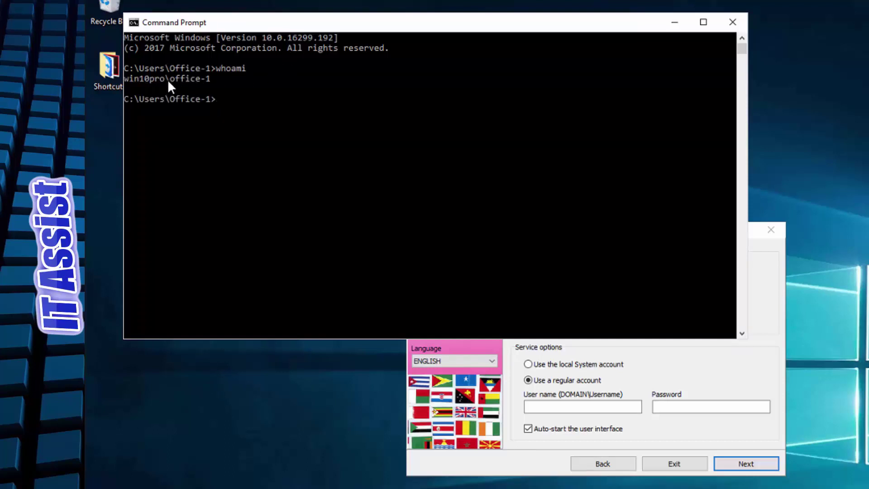
drag(127, 78, 211, 79)
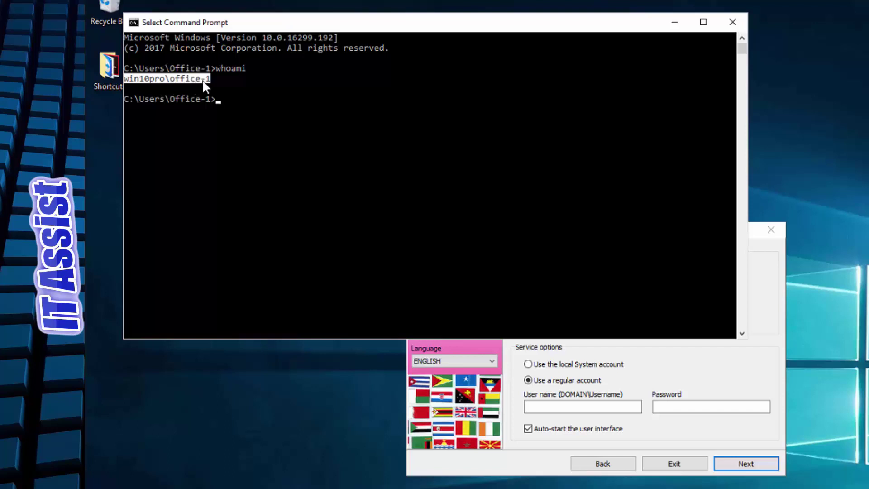
Step: Enter the service account's user name and password, then install Cobian Backup 11
click(674, 22)
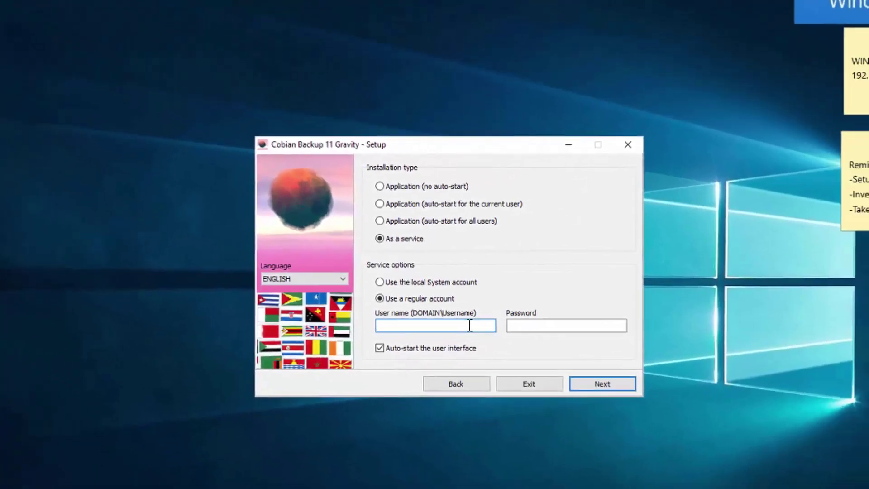
click(449, 325)
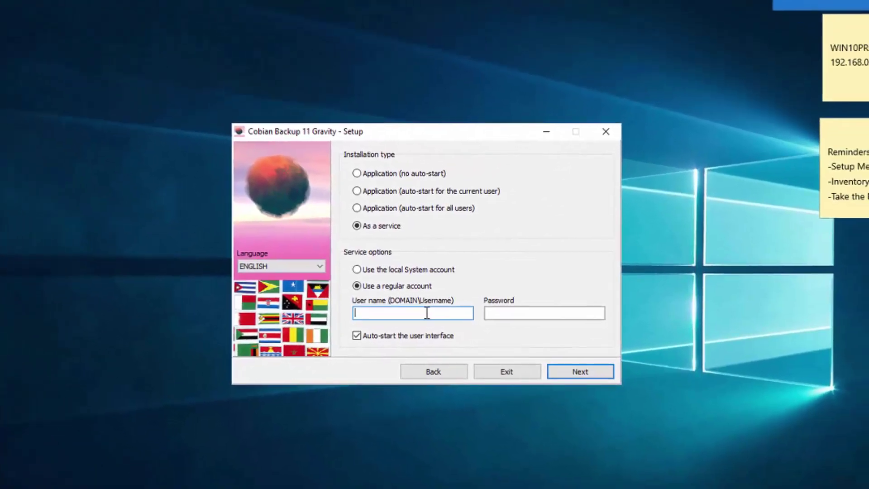
text(office-1)
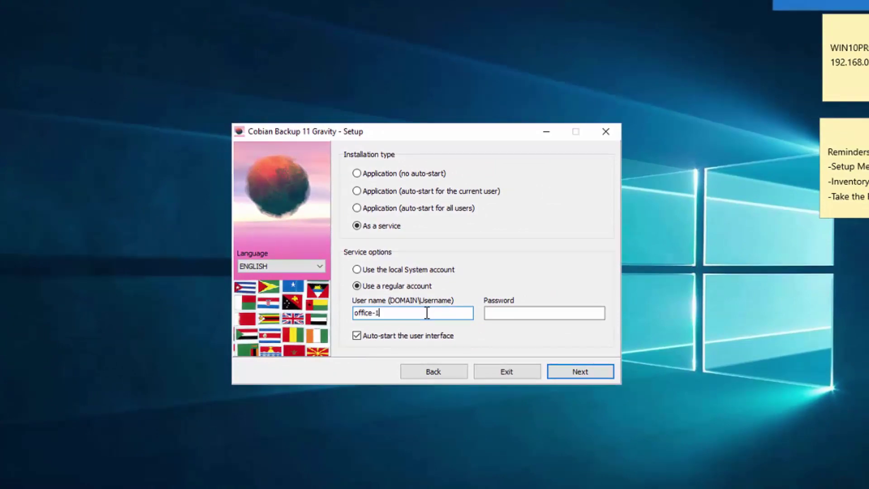
click(507, 312)
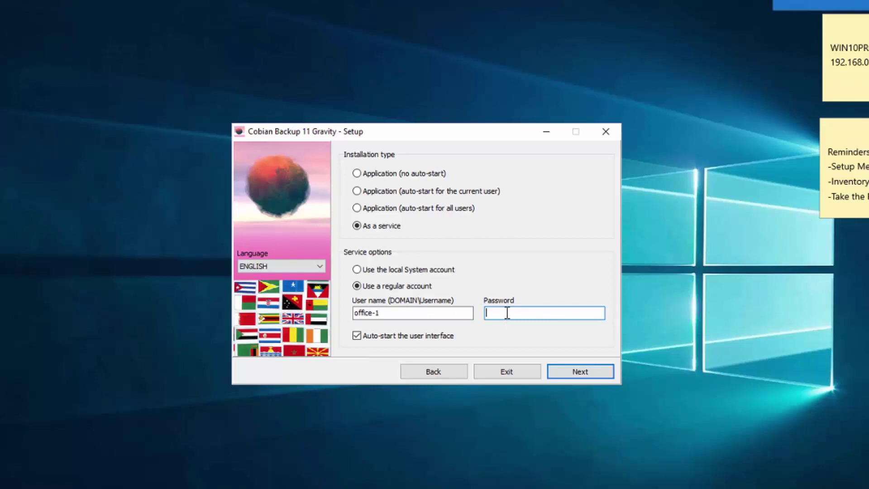
text(••••••••••)
click(587, 377)
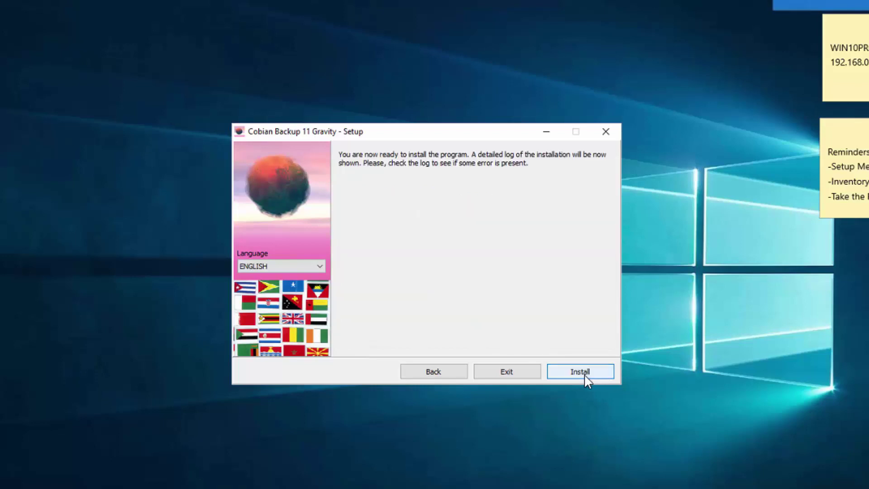
click(585, 377)
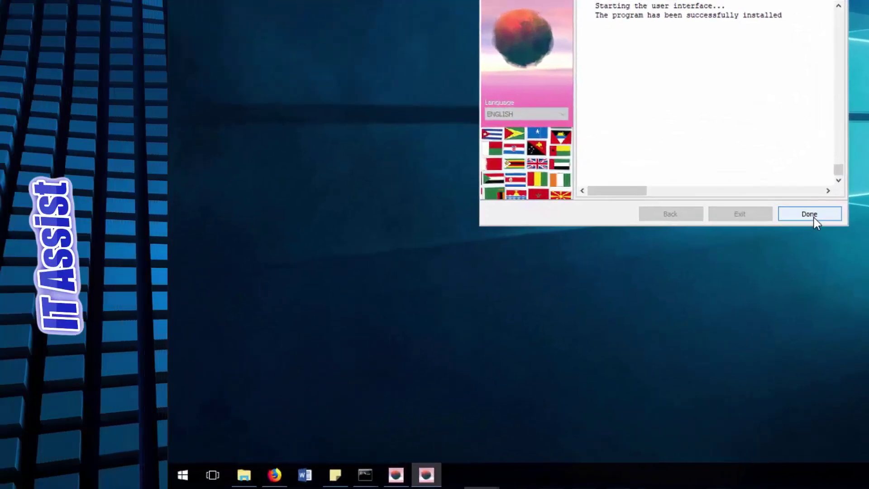
Step: Close the finished installer and open the Services app
click(600, 285)
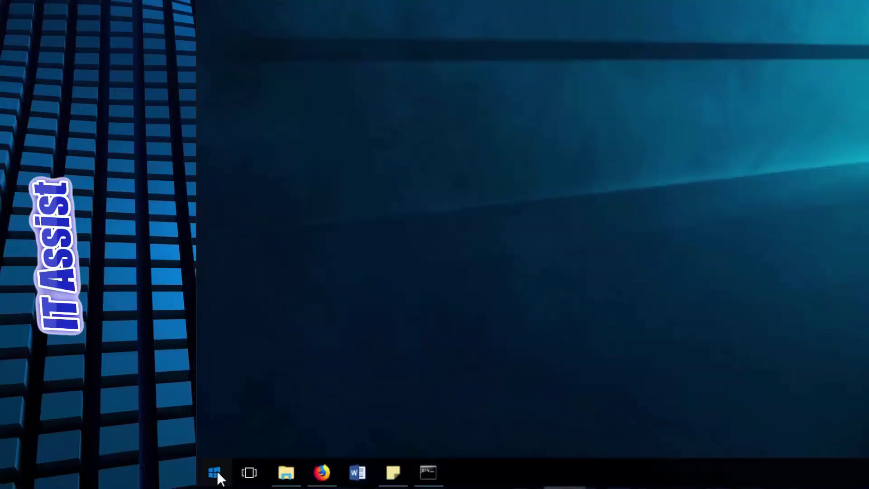
click(135, 478)
text(services)
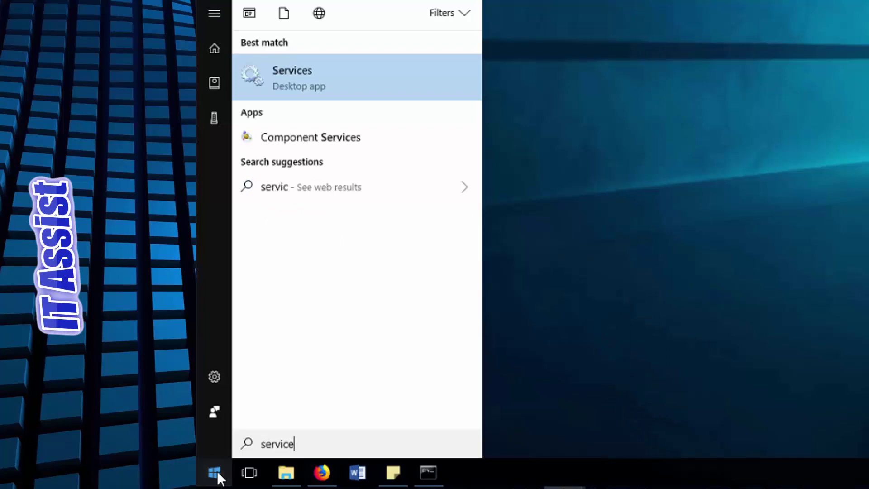
click(318, 83)
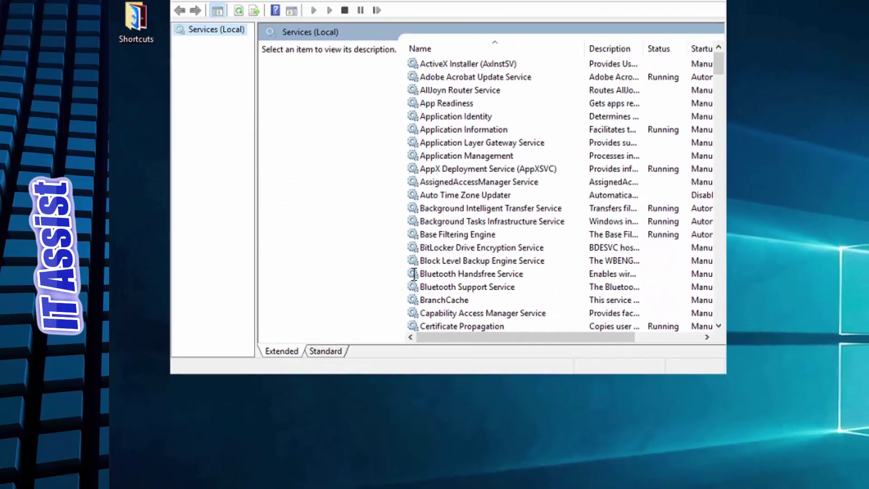
Step: Select the Cobian Backup 11 Gravity service and widen Services to show Startup Type and Log On As
click(520, 24)
click(443, 244)
scroll(443, 247, down, 3)
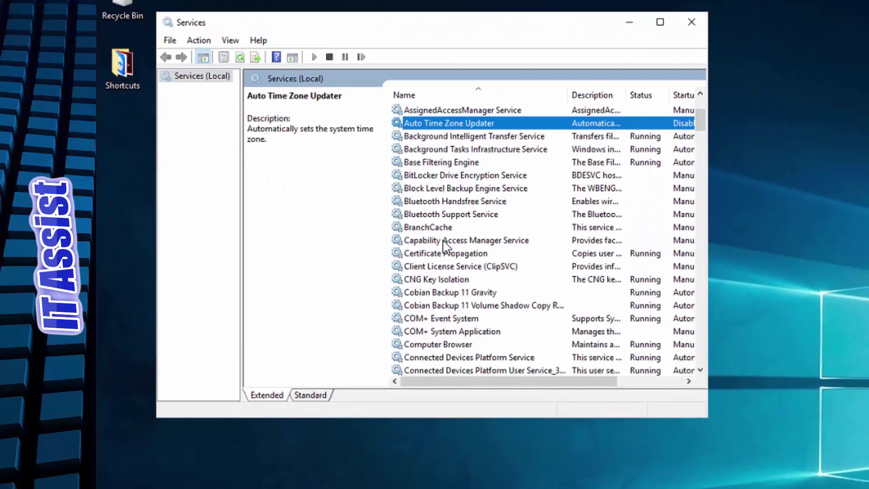
click(447, 294)
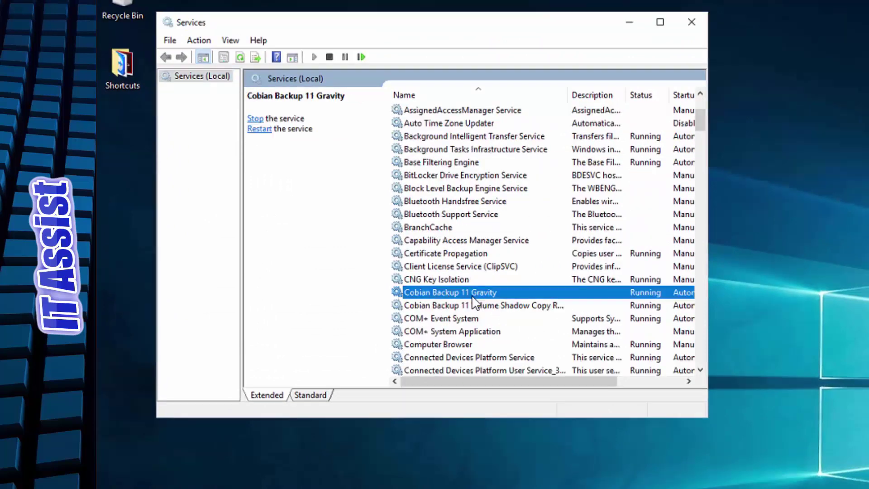
drag(713, 326, 851, 330)
Step: Compare the Gravity and Volume Shadow Copy Requester services, both Running and Automatic
click(446, 305)
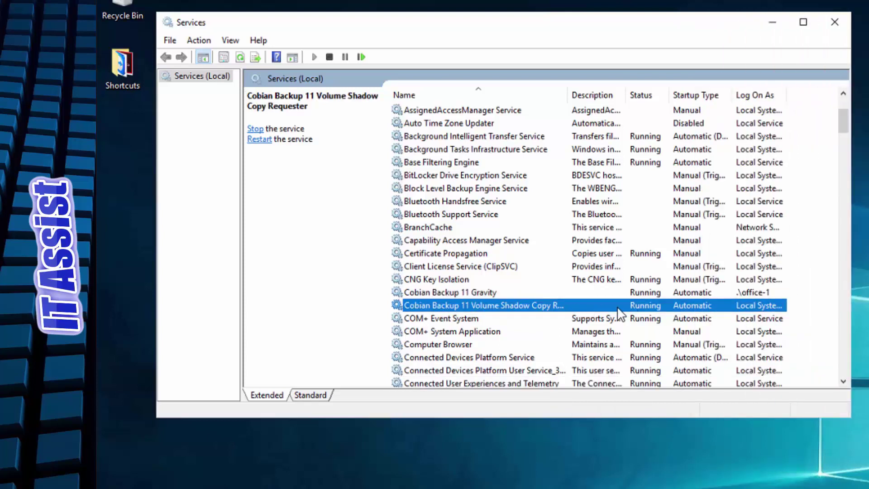
click(484, 294)
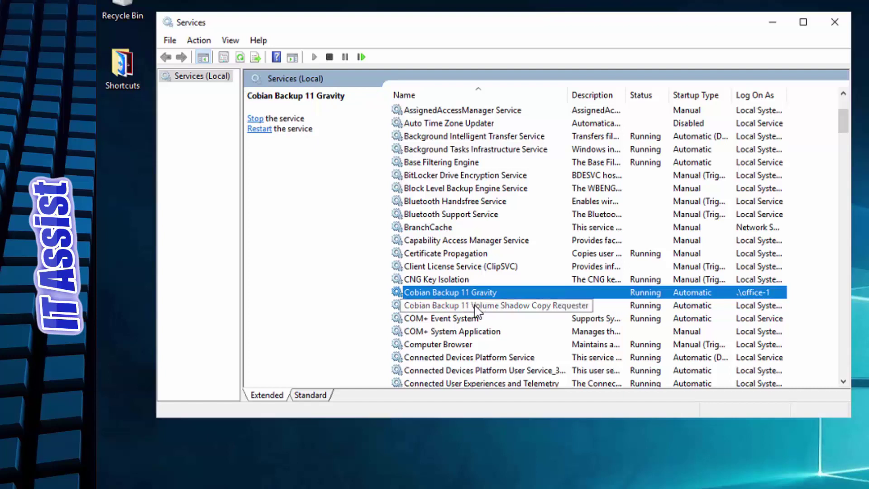
click(474, 307)
click(461, 293)
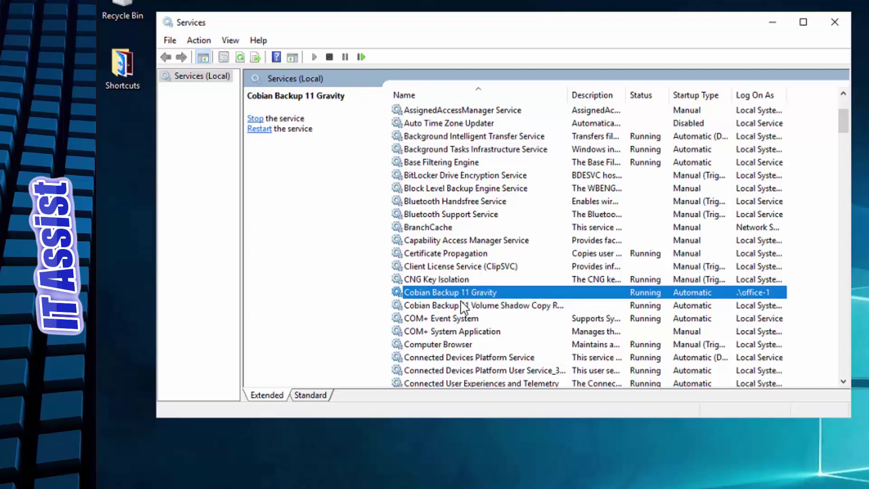
click(462, 304)
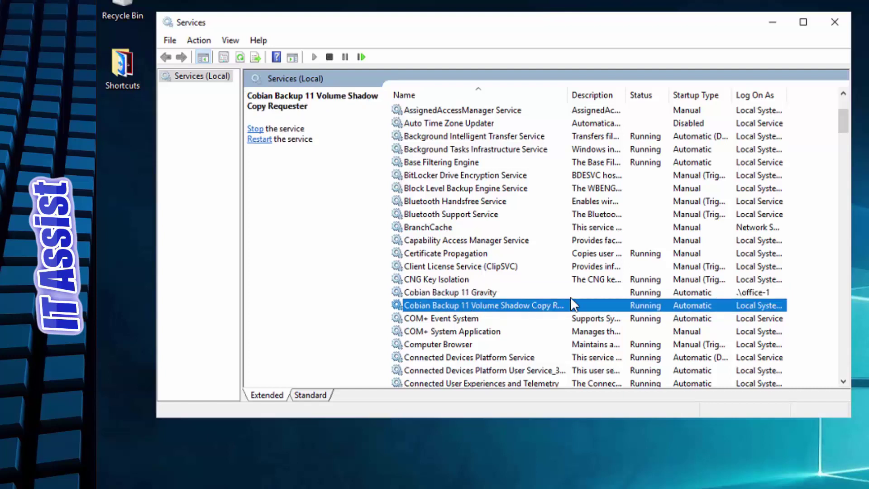
click(650, 293)
click(643, 306)
right_click(642, 294)
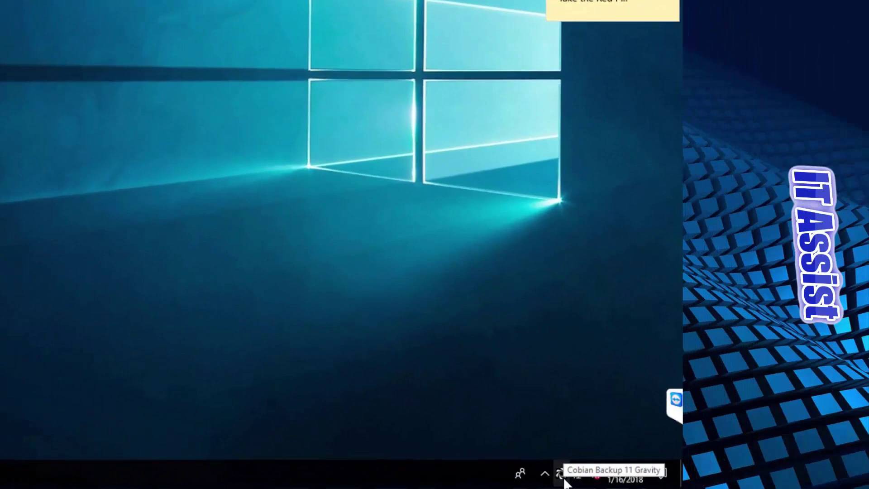
Step: Open the Cobian Backup 11 main window from the tray and its Tools Options dialog
double_click(551, 481)
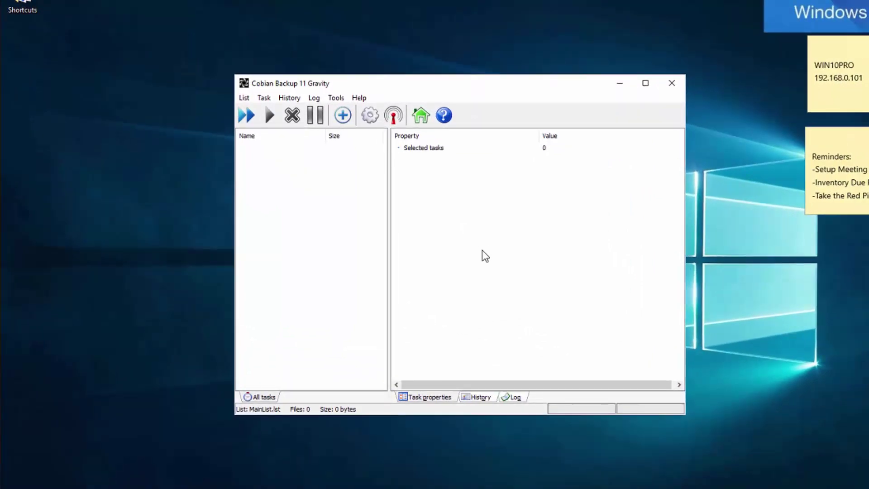
click(336, 97)
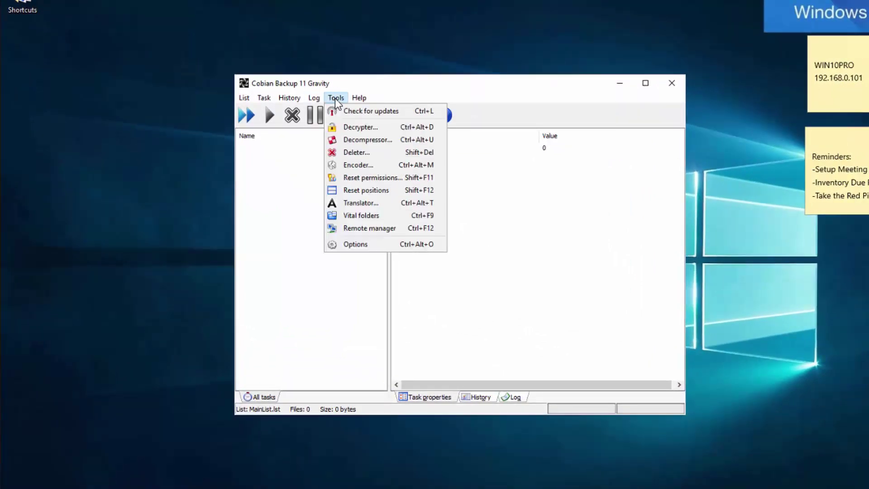
click(354, 245)
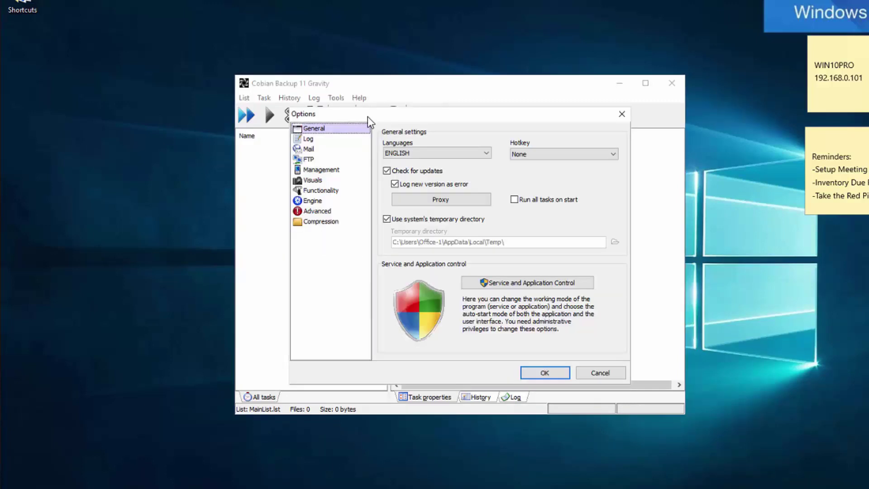
Step: Enable Mail log files on the Log page, review the Mail and FTP pages, then close Options
click(309, 140)
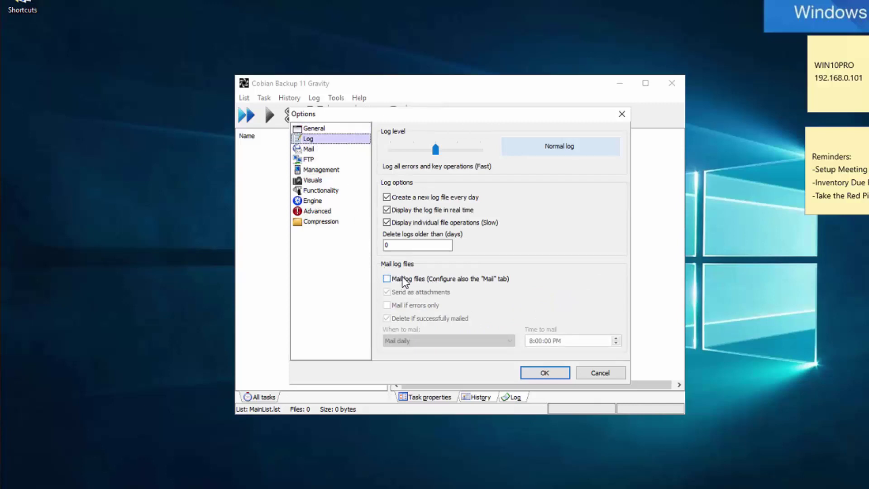
click(387, 278)
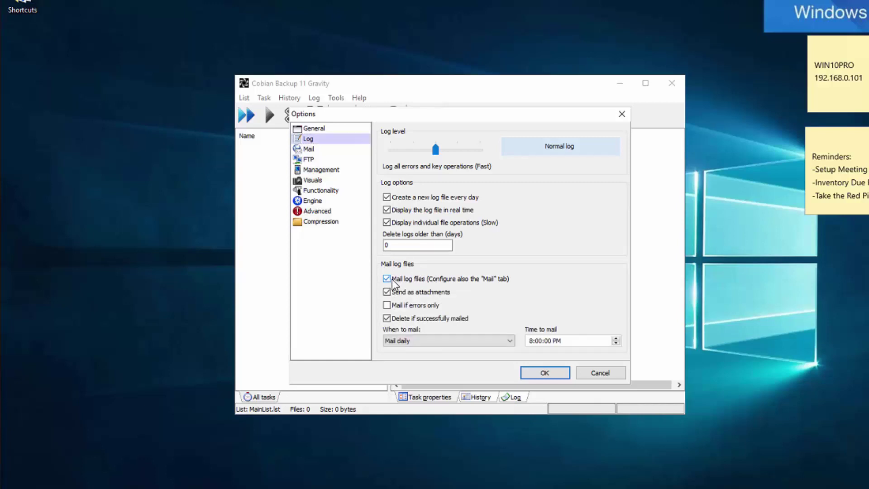
click(306, 150)
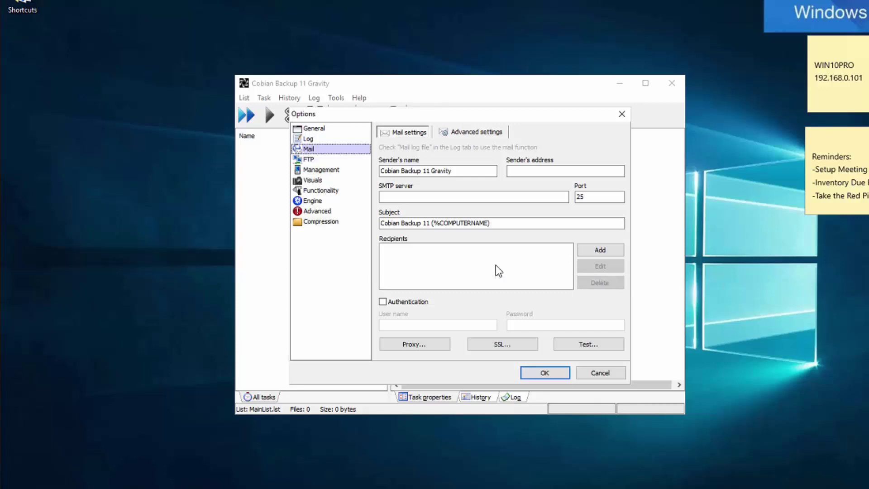
click(307, 160)
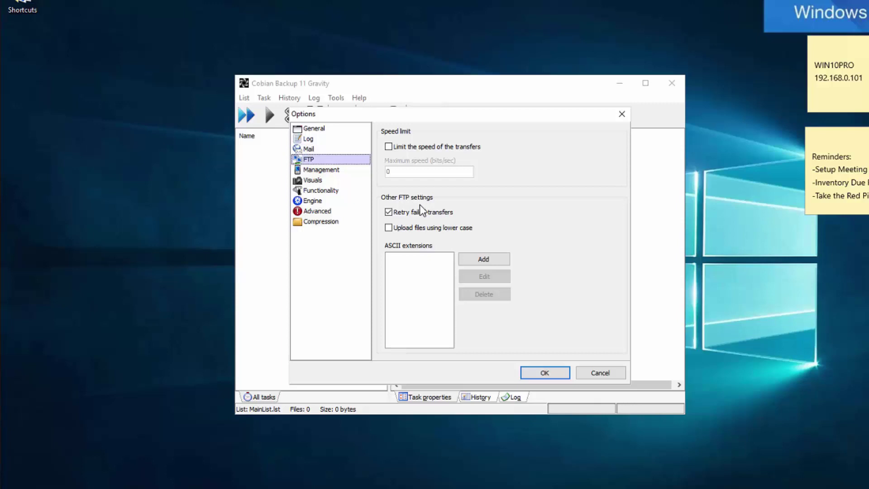
key(Escape)
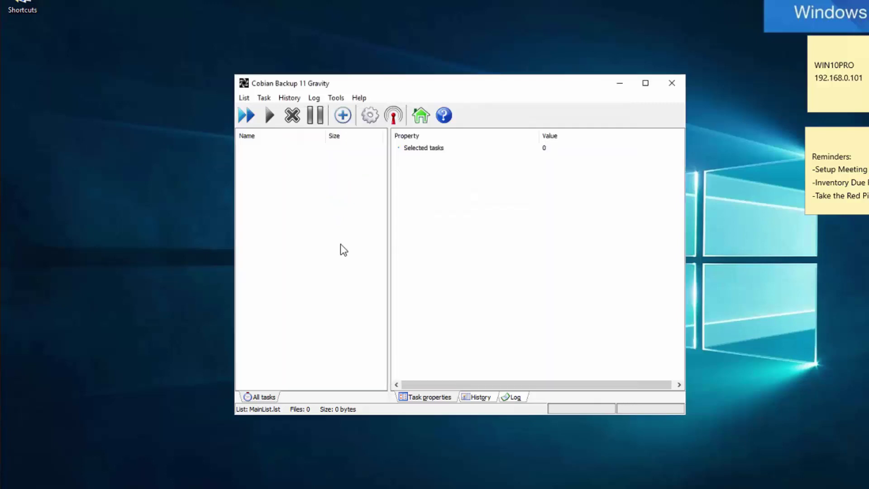
Step: Add a new backup task and name it 'Daily Backup'
click(343, 115)
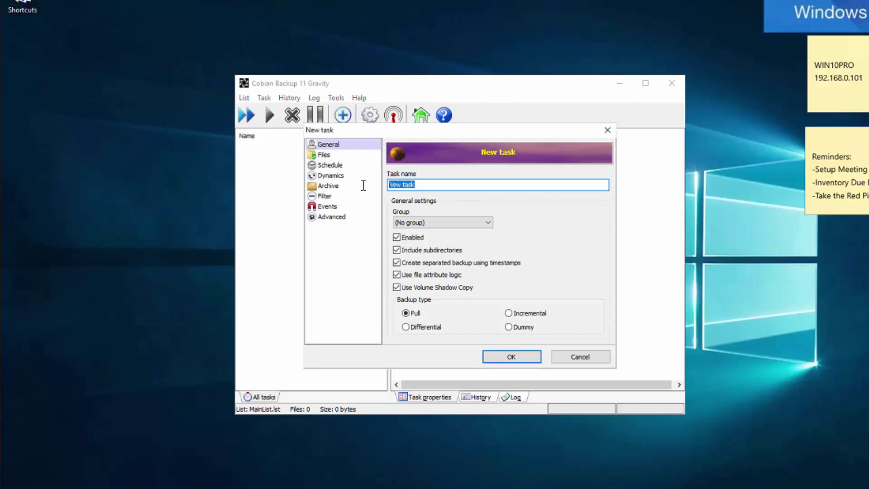
text(Daily Backup)
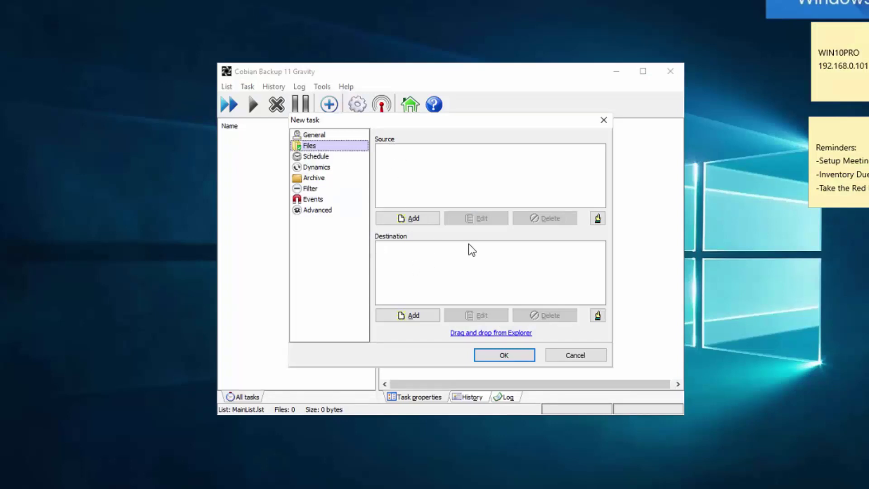
Step: Add the Documents folder as a directory source
click(407, 219)
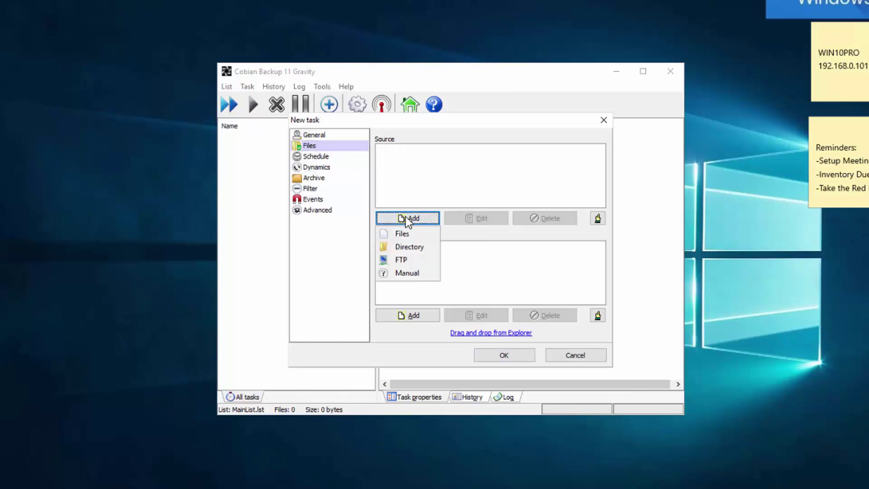
click(416, 247)
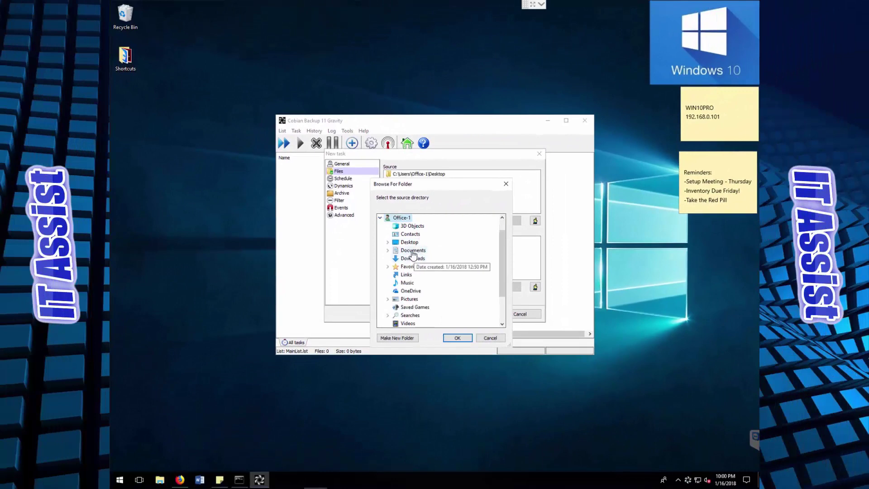
double_click(412, 250)
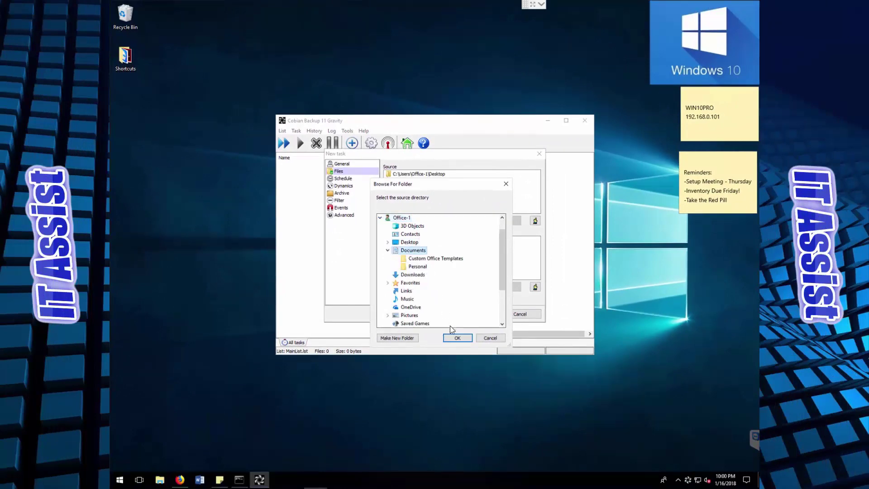
click(457, 338)
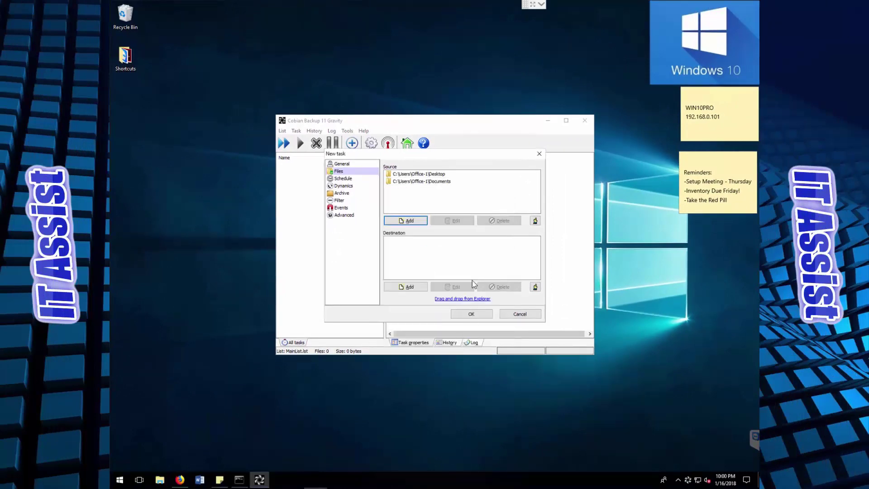
Step: Add the Pictures folder as another source, then check the WD Passport (E:) drive
click(406, 222)
click(408, 243)
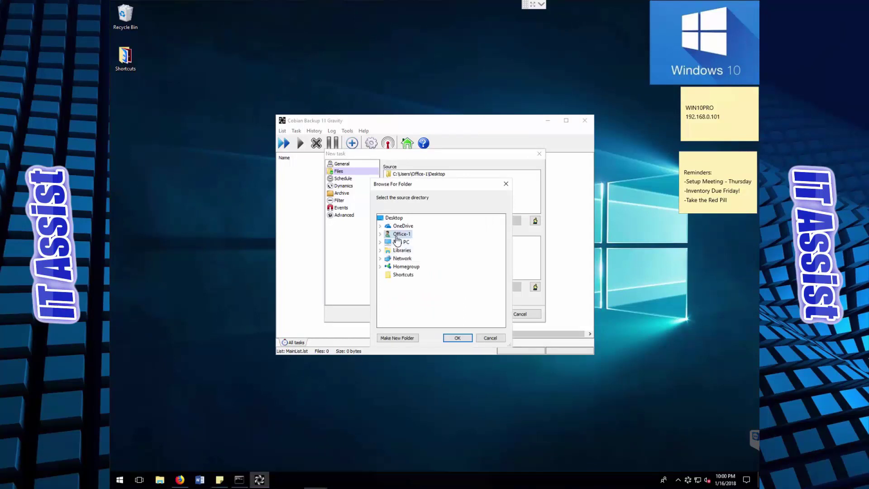
double_click(397, 234)
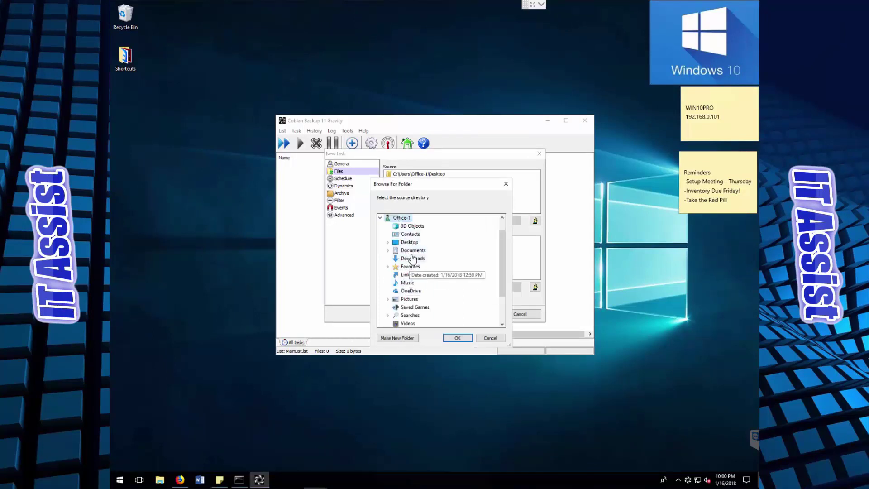
double_click(409, 299)
click(458, 337)
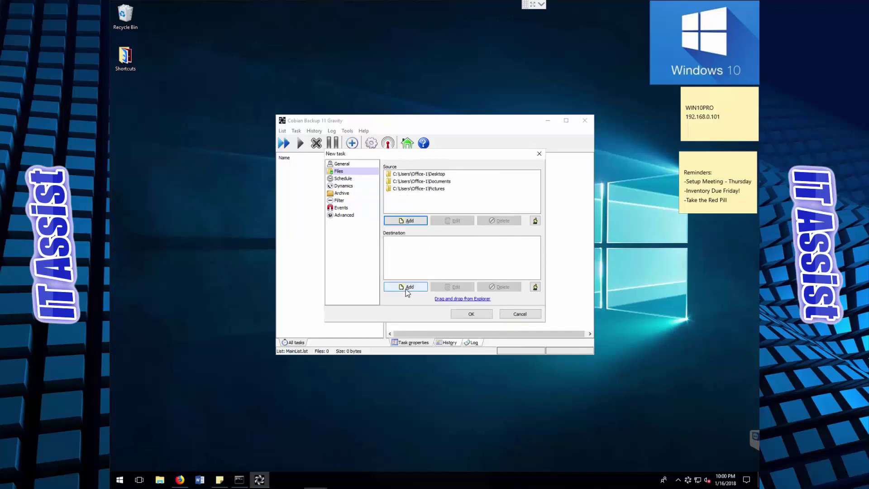
click(462, 298)
click(481, 324)
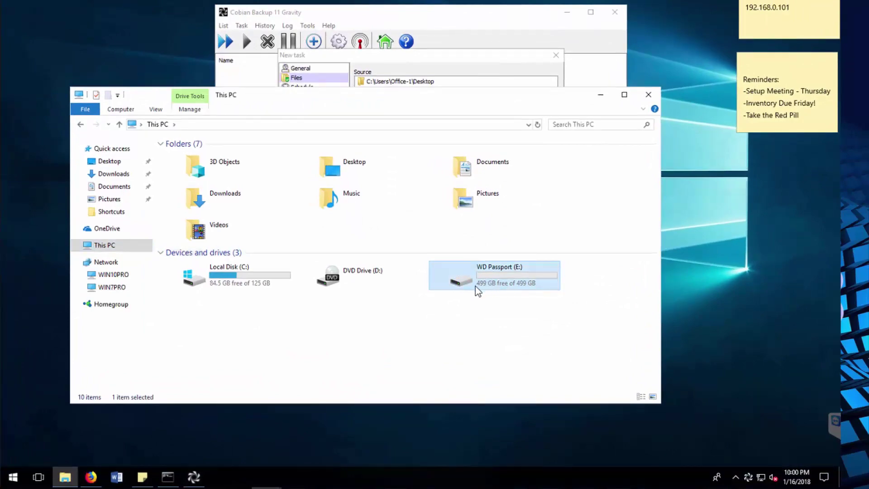
Step: Open the Backup folder on WD Passport (E:) and confirm it is empty
double_click(493, 284)
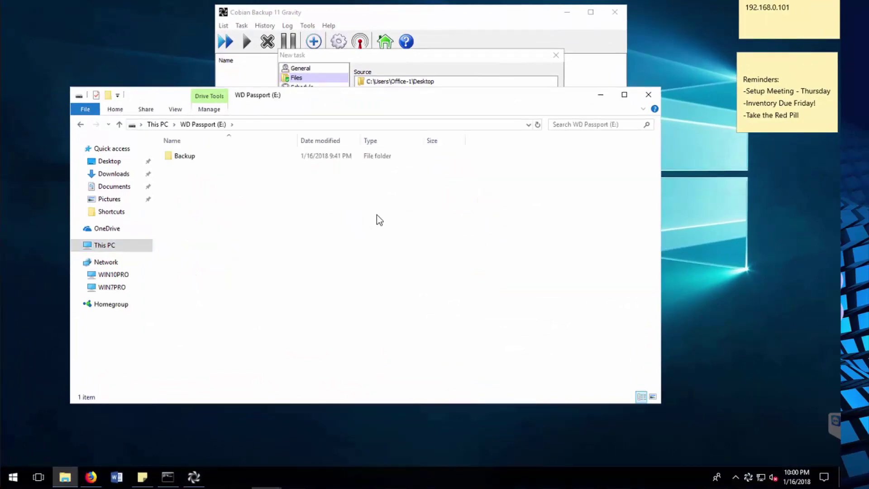
click(185, 160)
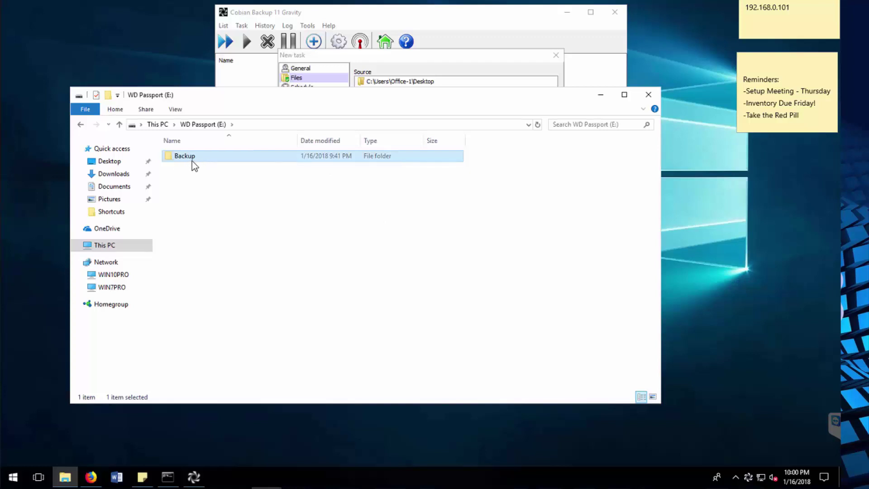
double_click(192, 161)
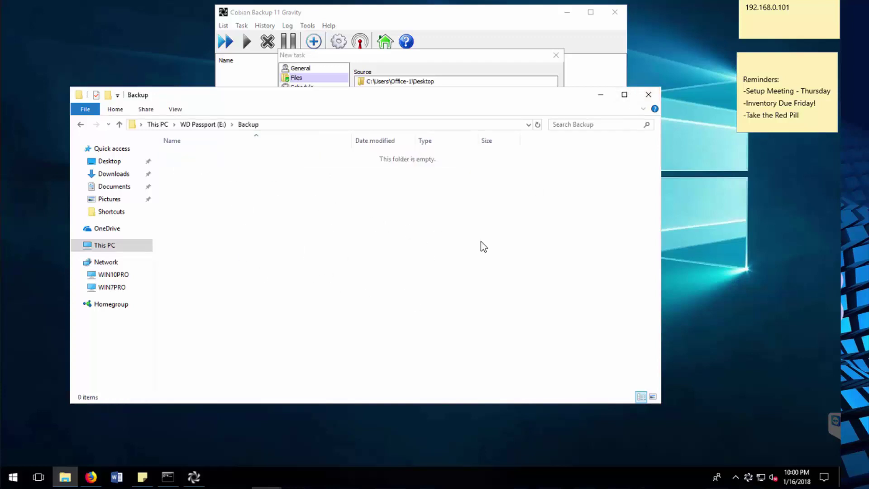
Step: Close Explorer, set E:\Backup as the task's destination directory, then show its Schedule settings
click(648, 95)
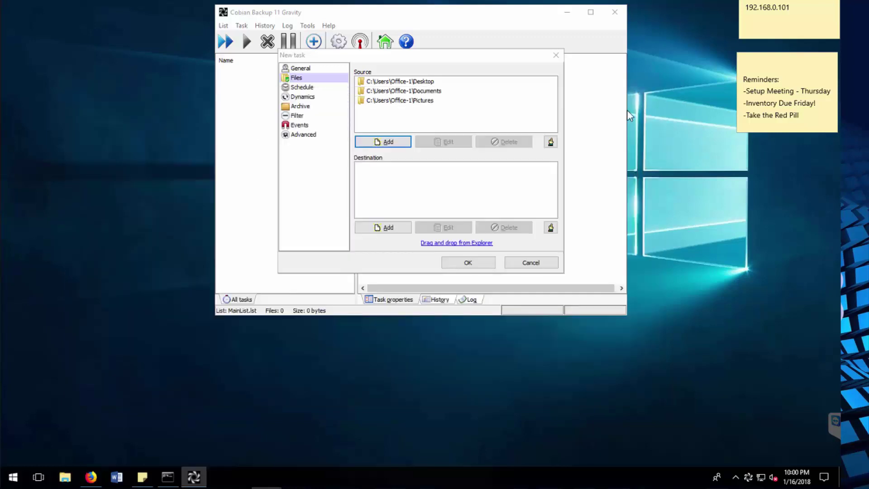
click(384, 228)
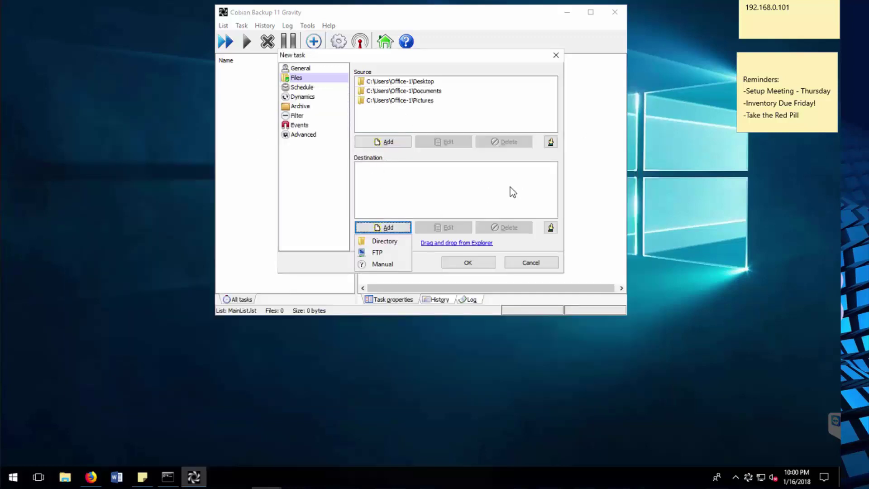
click(384, 241)
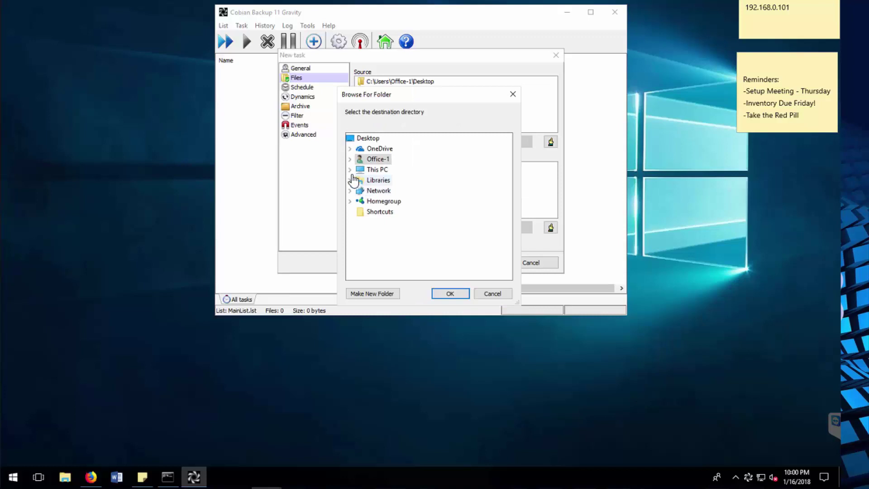
click(350, 170)
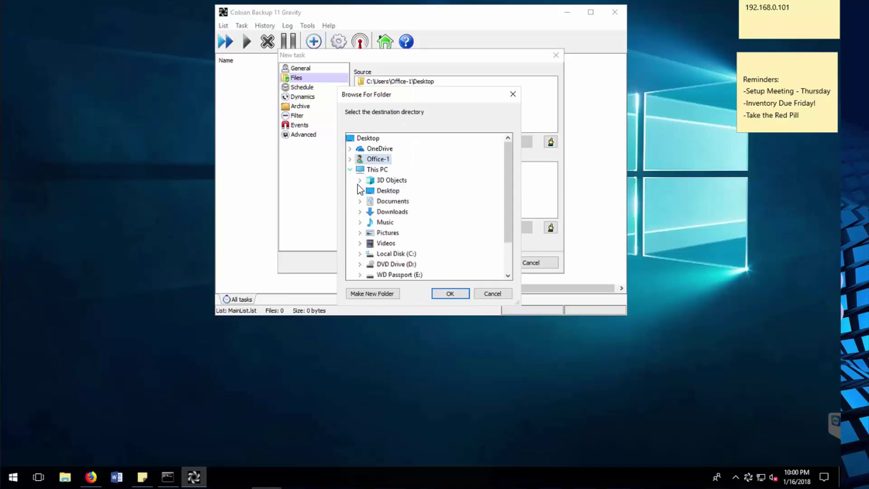
double_click(389, 275)
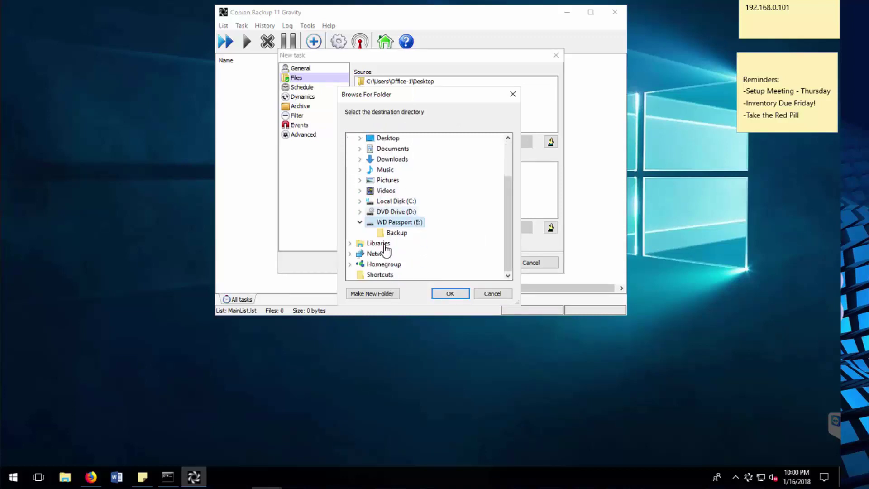
click(396, 233)
click(450, 294)
click(299, 89)
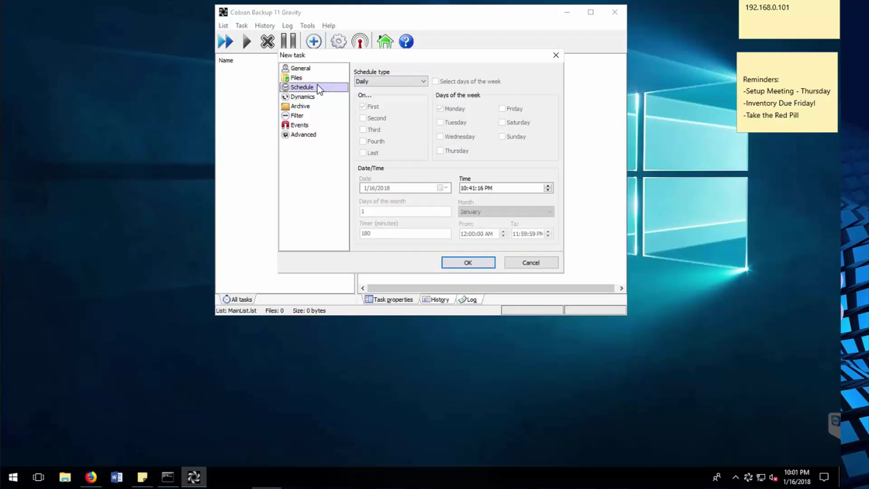
Step: Set the daily backup time to 5:00 PM and keep 4 full copies under Dynamics
click(465, 188)
key(Right)
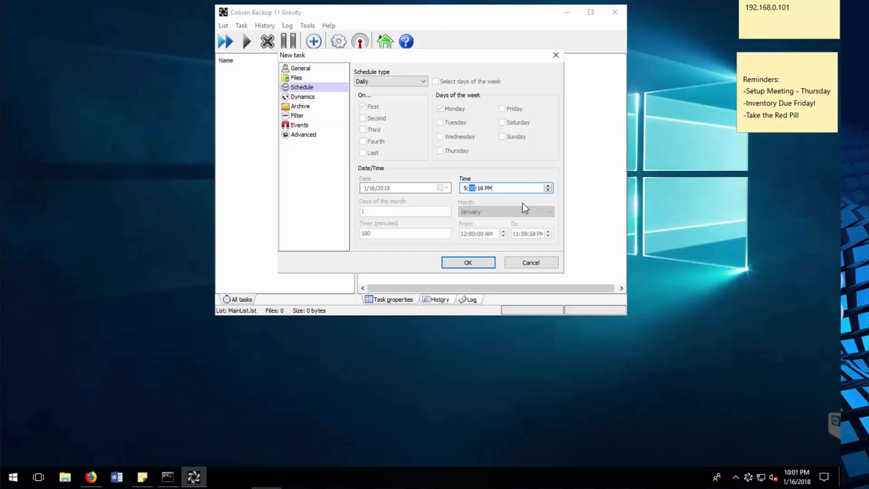
text(00)
click(302, 97)
double_click(387, 118)
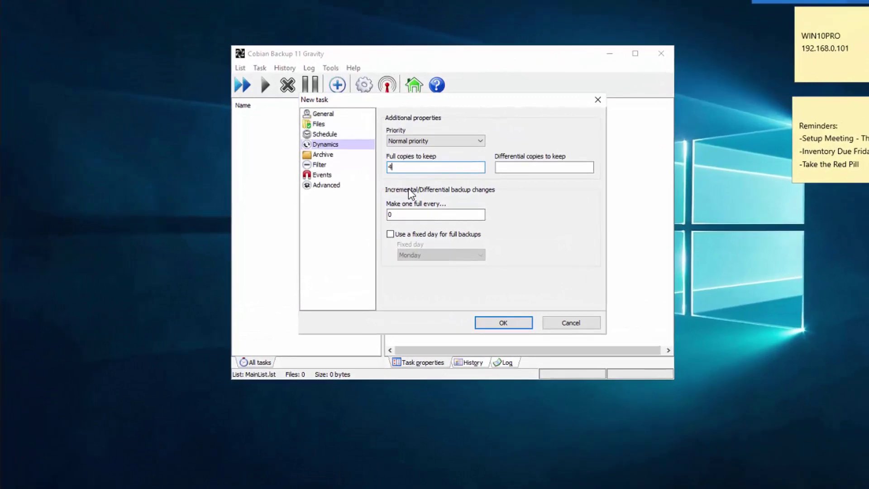
Step: Keep 3 differential copies and fix full backups on Friday
click(528, 167)
text(3)
click(390, 234)
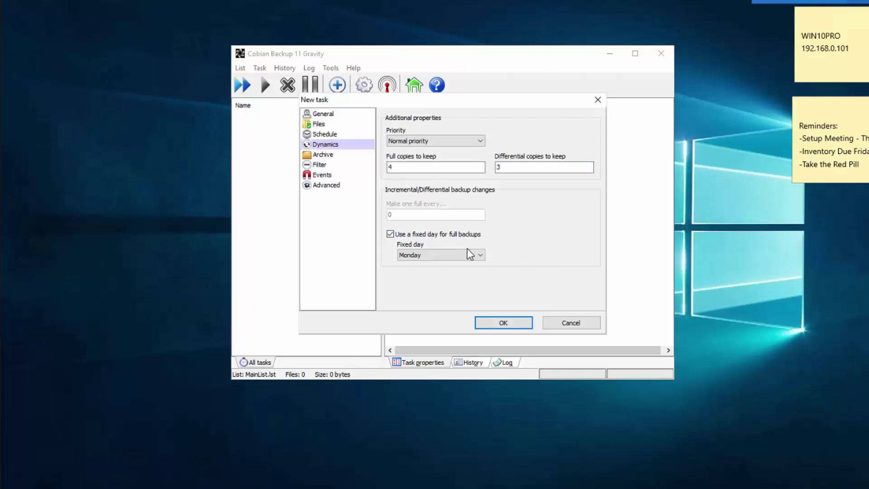
click(479, 254)
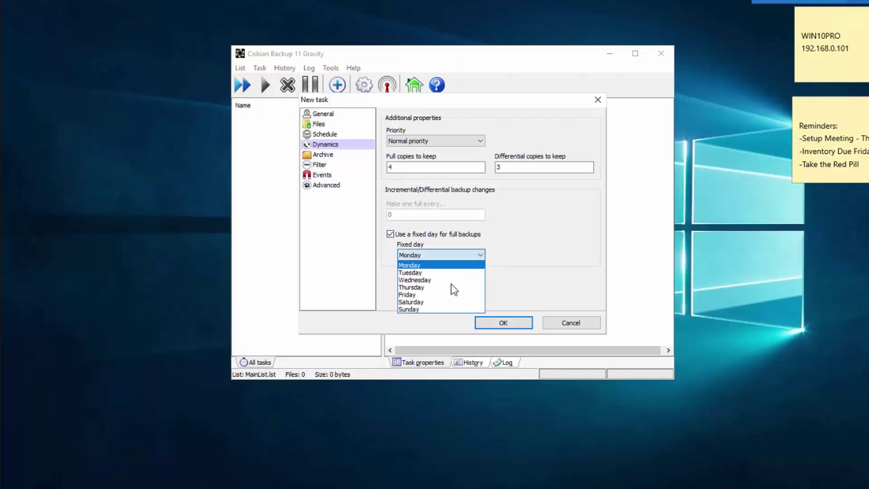
click(408, 295)
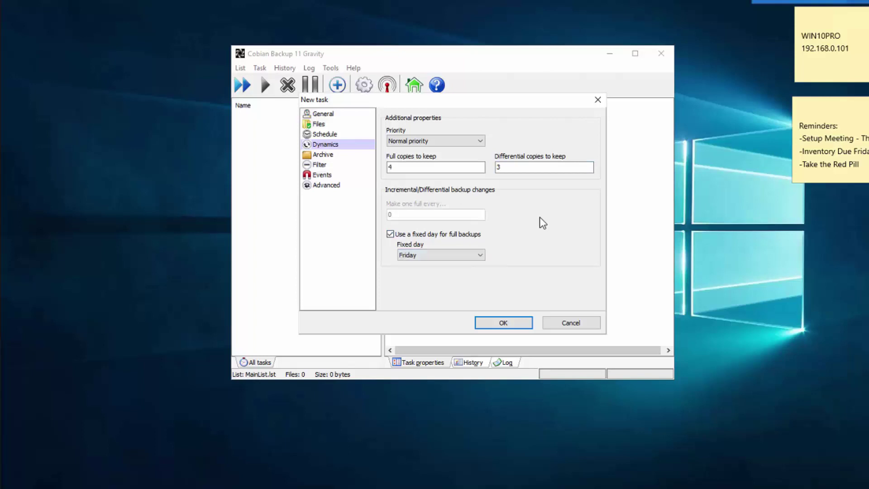
click(348, 155)
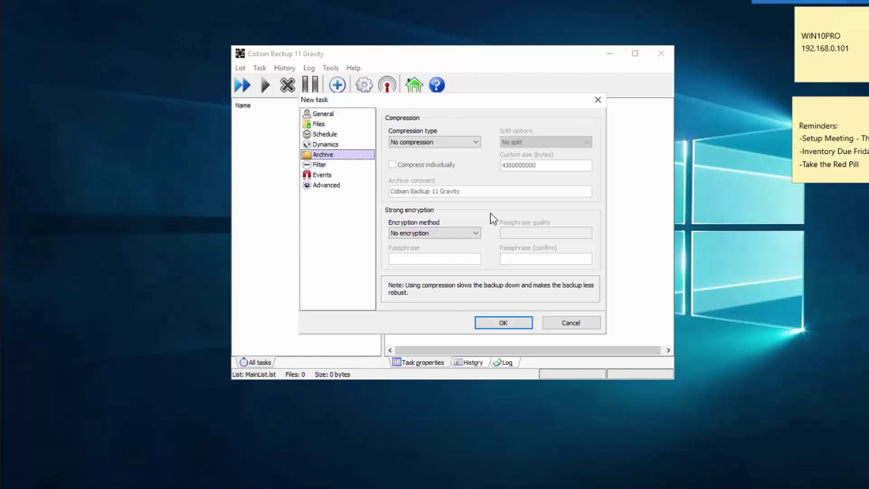
Step: Try AES 256 bits encryption, revert to No encryption, and go to the Filter include list
click(452, 233)
click(415, 258)
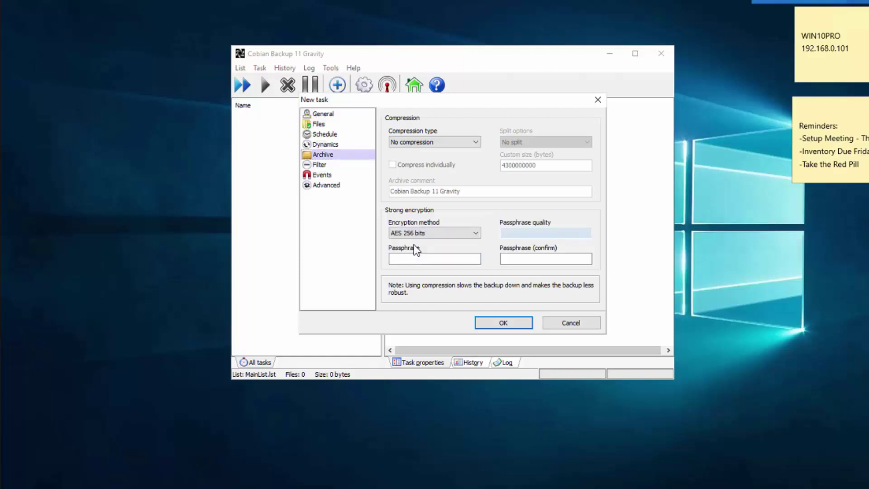
click(421, 256)
click(454, 234)
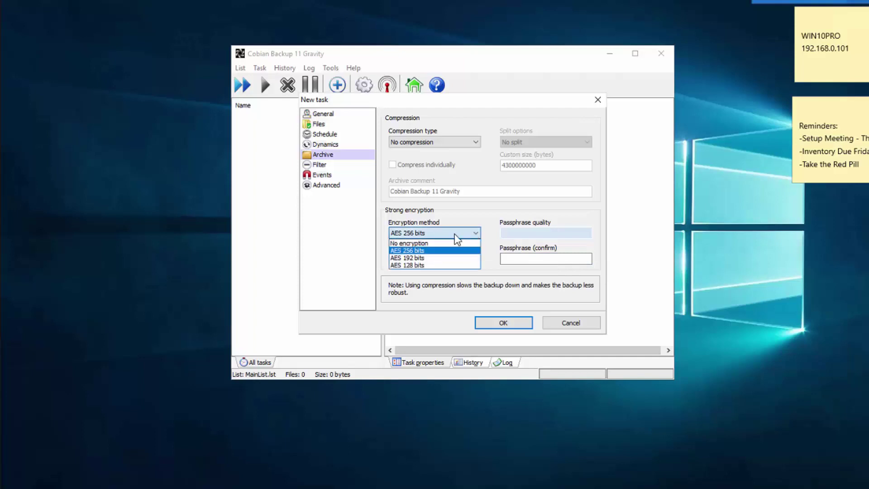
click(416, 243)
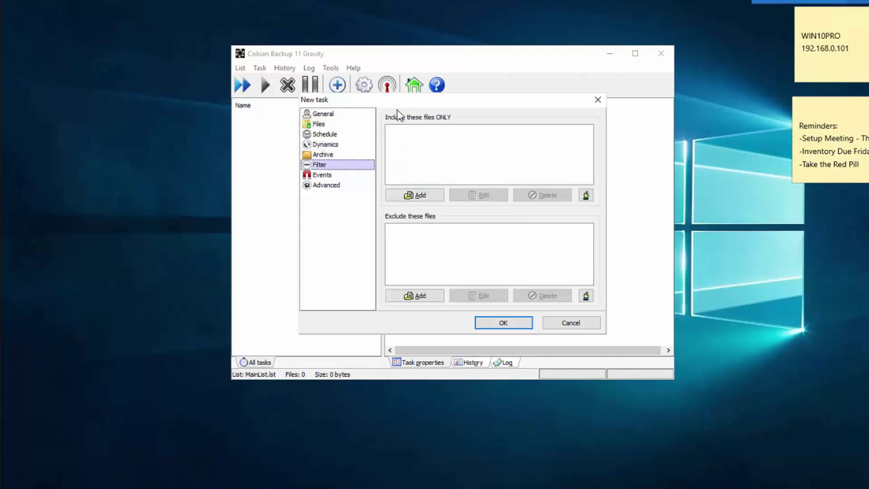
click(418, 180)
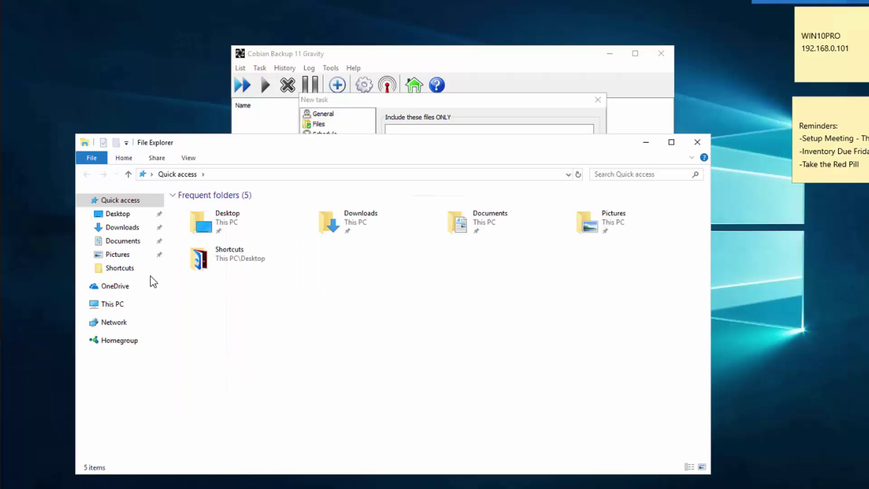
click(113, 256)
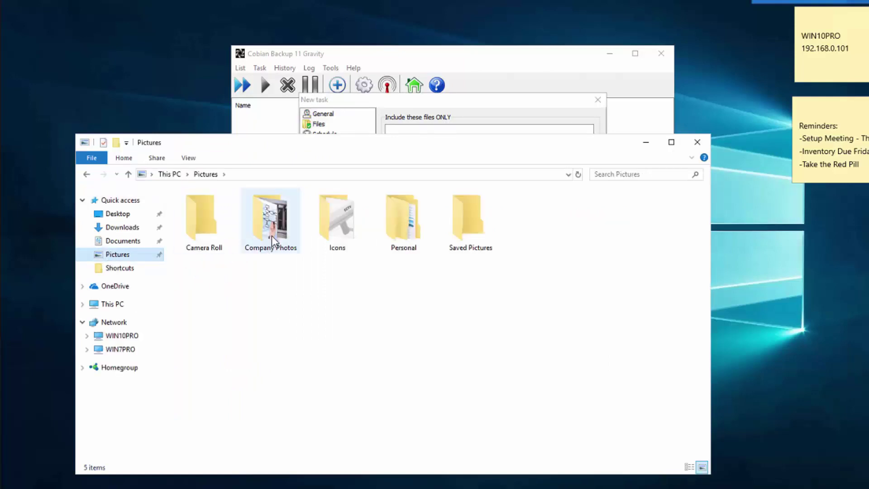
double_click(403, 213)
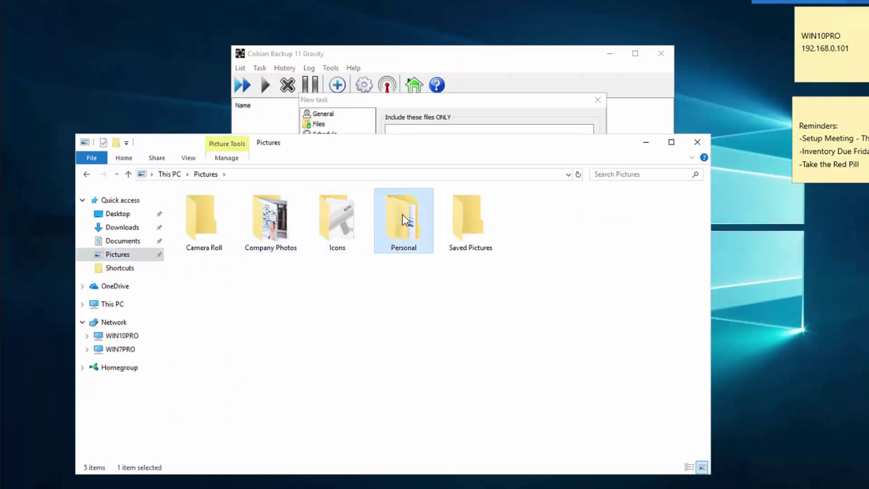
key(alt+Left)
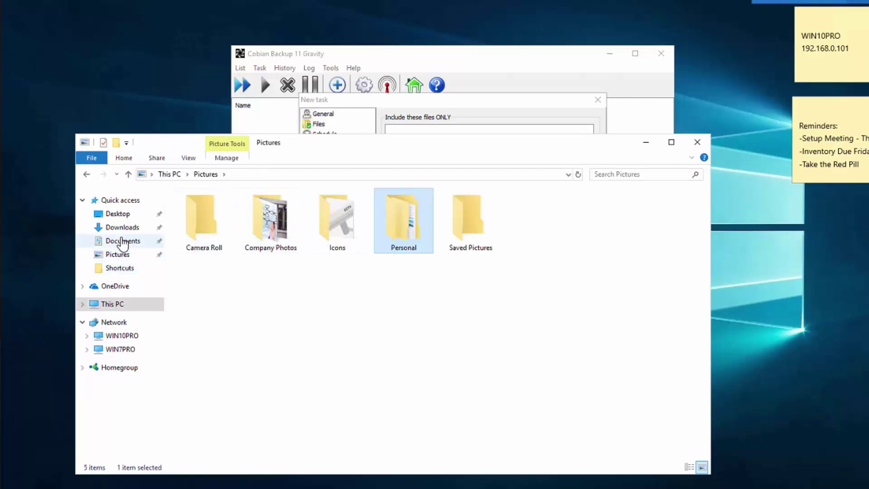
click(130, 243)
double_click(205, 219)
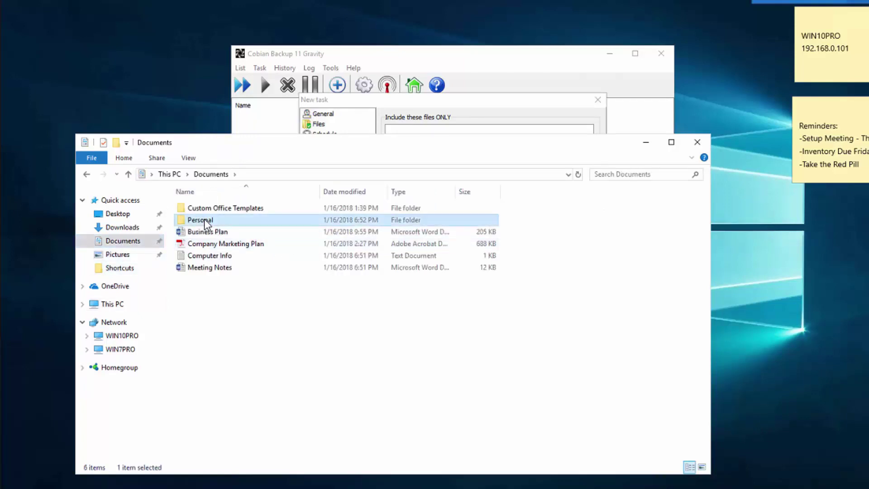
click(648, 144)
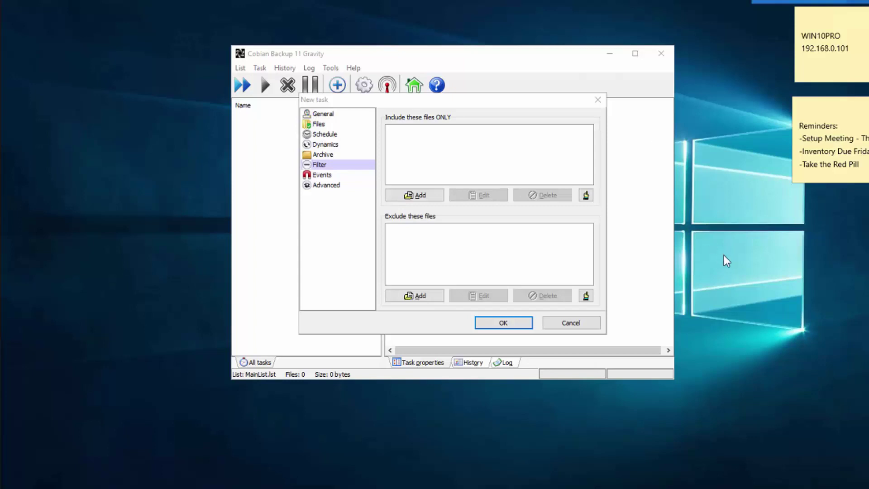
Step: Exclude the Documents\Personal folder from the backup task
click(421, 295)
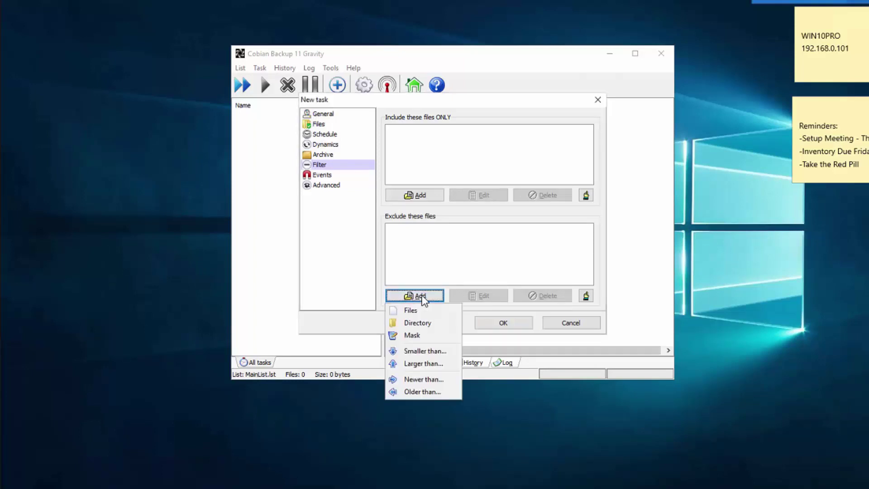
click(416, 322)
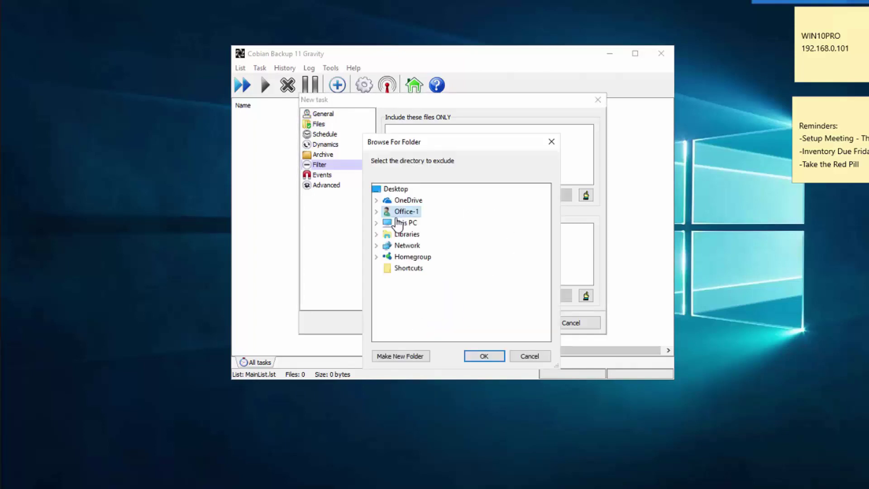
click(376, 212)
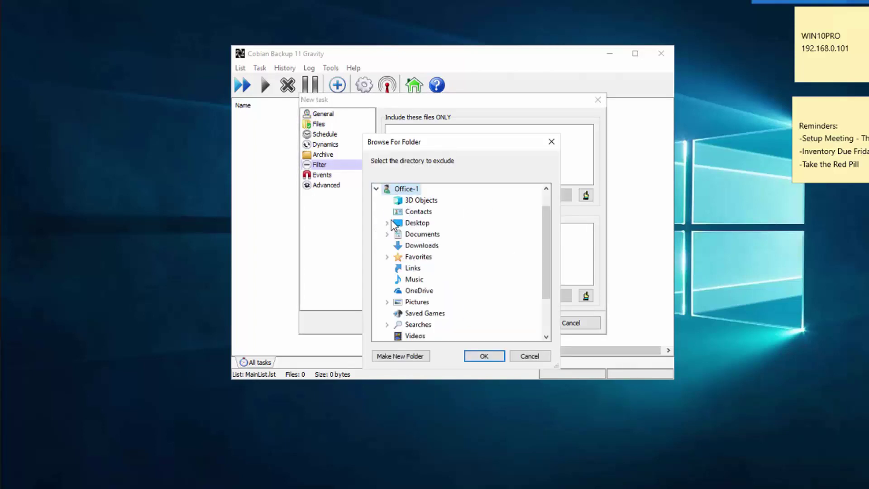
click(387, 234)
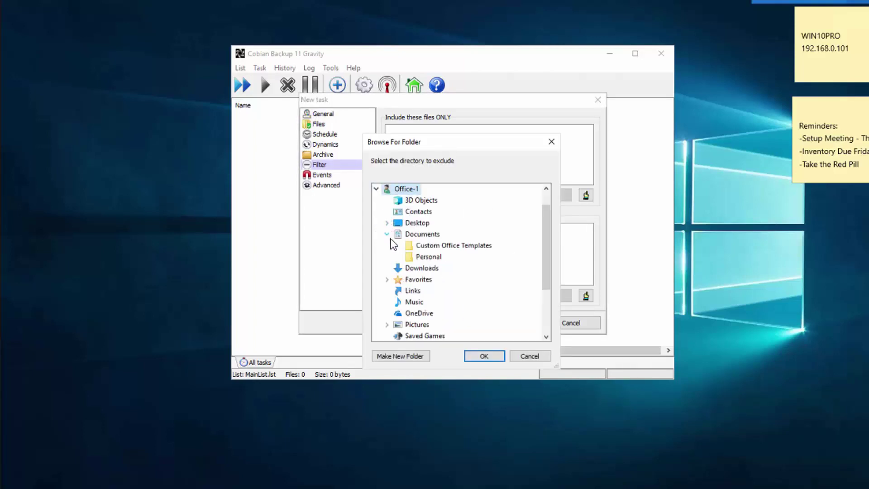
click(424, 260)
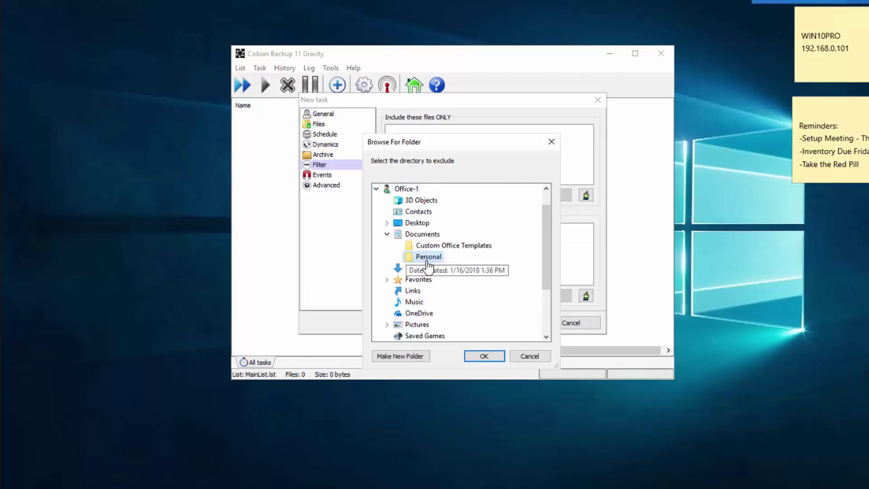
click(483, 356)
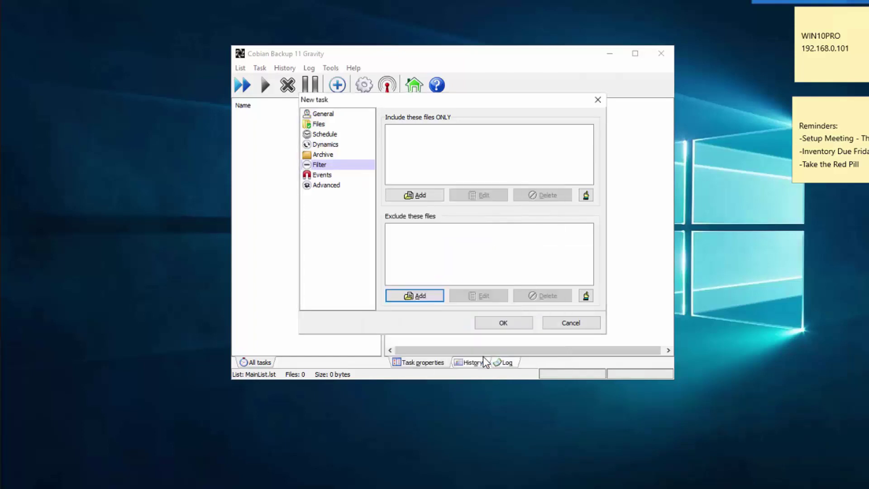
Step: Exclude the Pictures\Personal folder as well, then move to the Events page
click(414, 296)
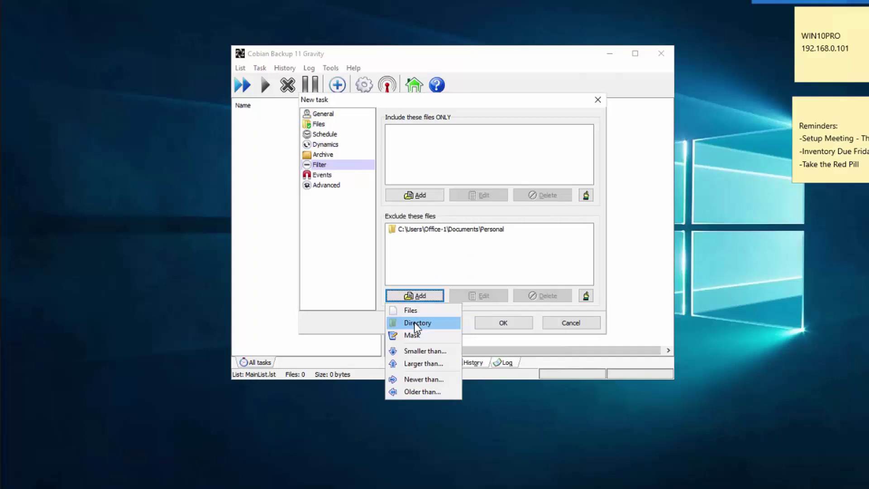
click(414, 322)
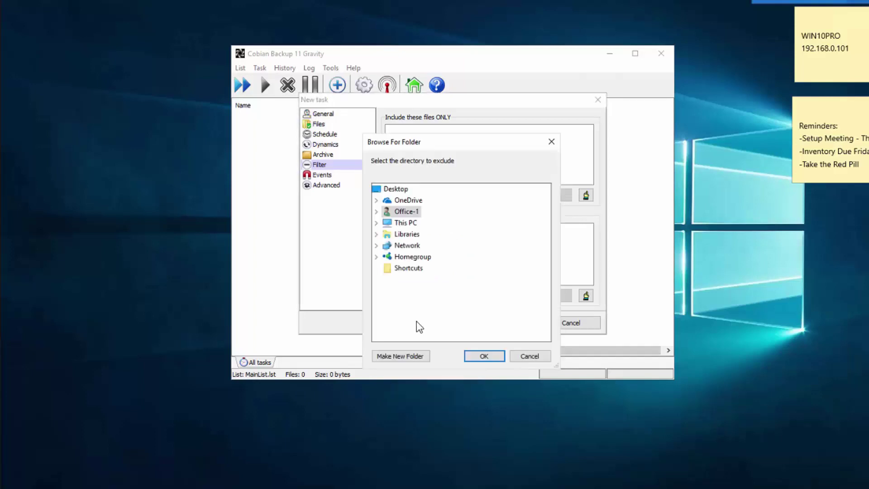
click(376, 212)
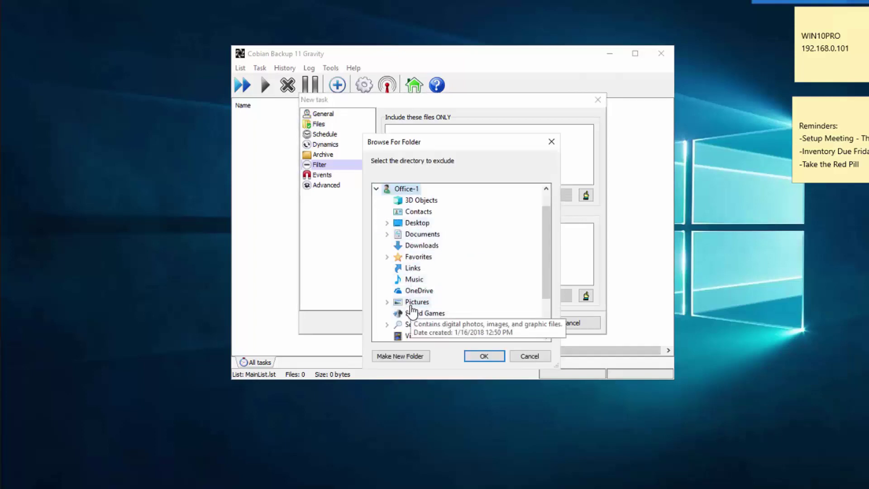
click(387, 301)
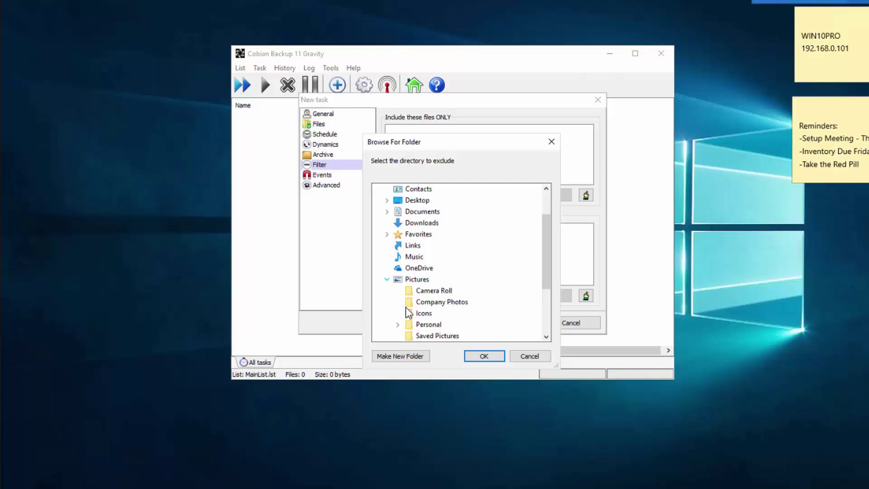
click(429, 324)
click(484, 356)
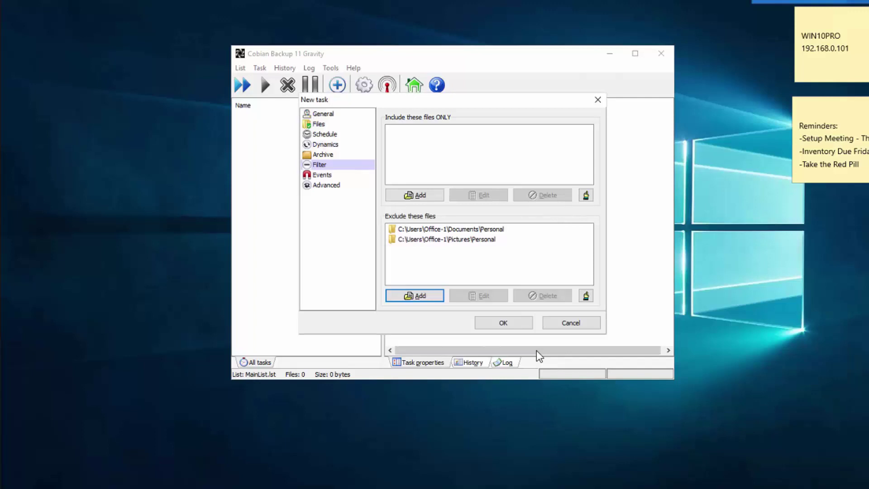
click(320, 176)
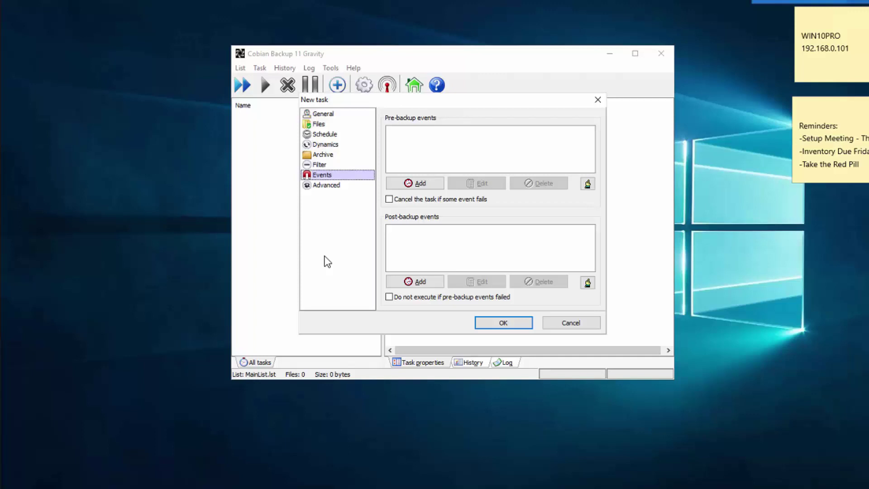
Step: Review the pre- and post-backup event choices without adding any events
click(410, 184)
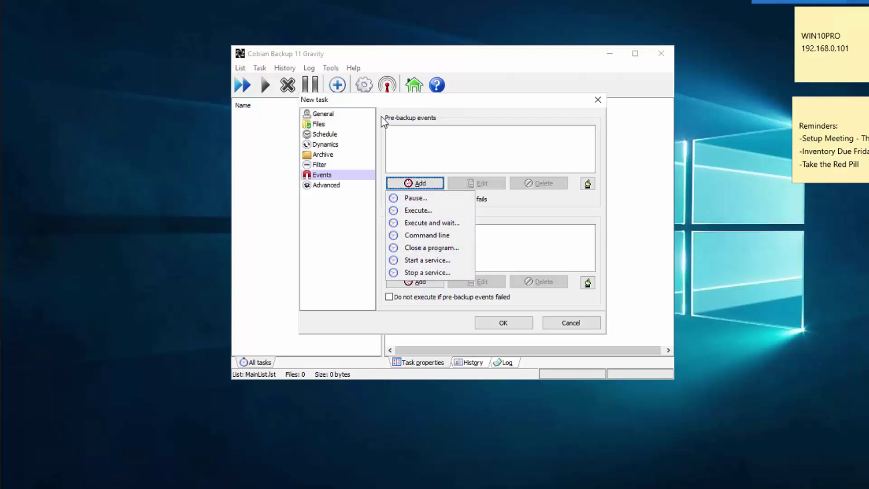
click(516, 220)
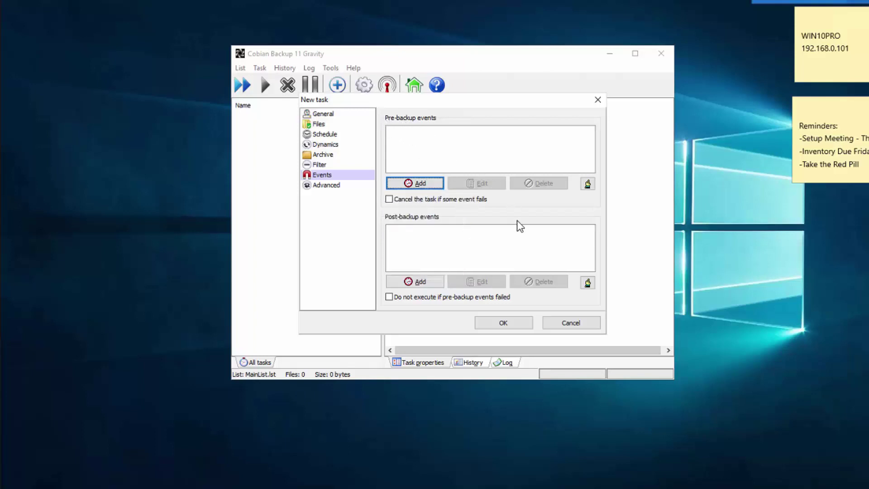
click(419, 281)
click(473, 251)
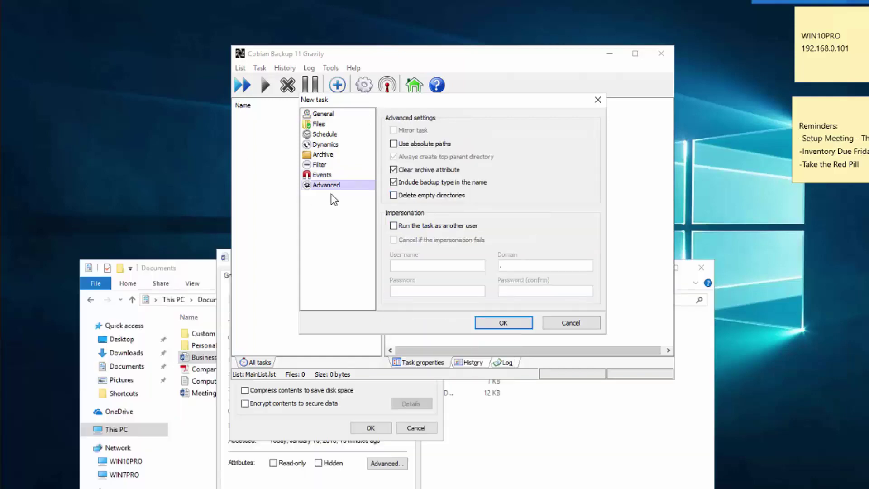
Step: Save the Daily Backup task and start running it
click(503, 324)
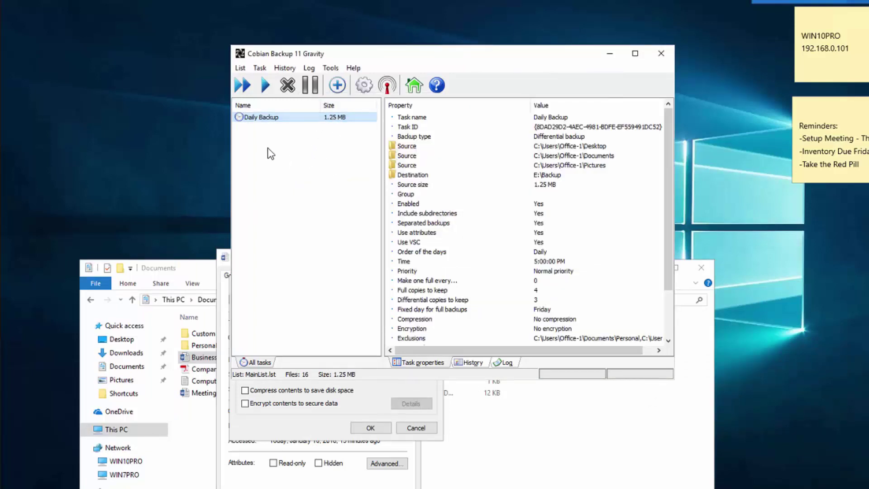
click(266, 86)
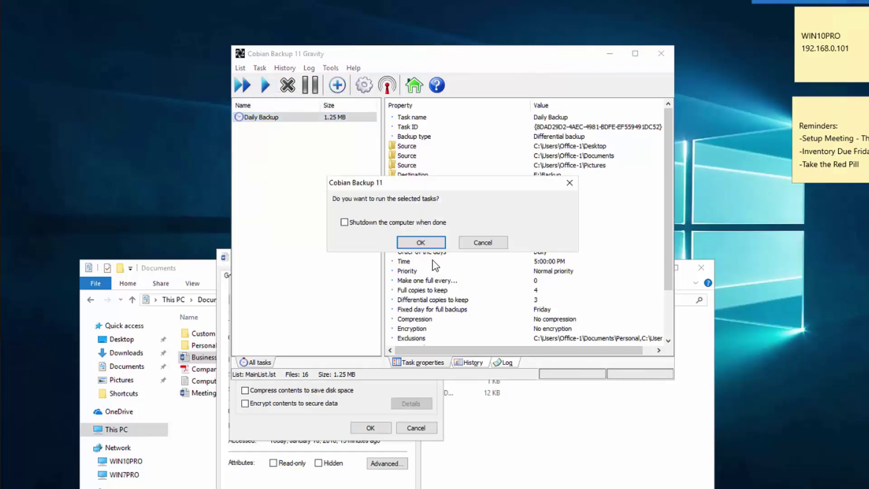
click(424, 242)
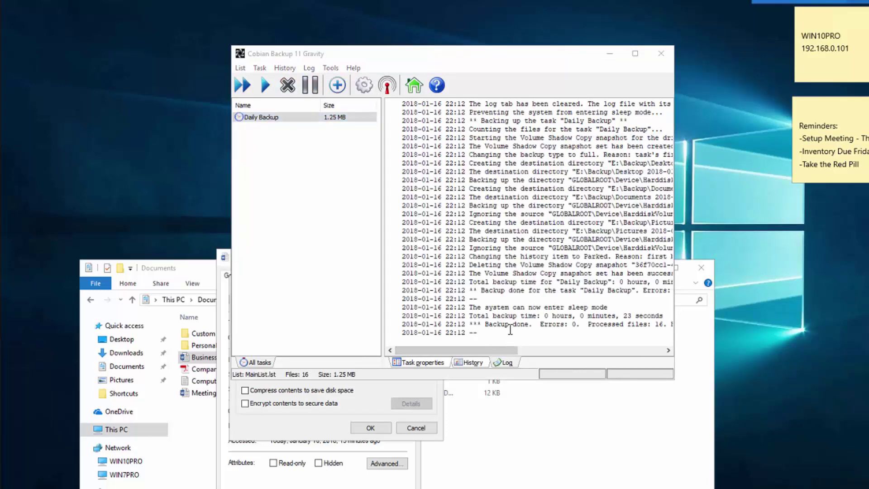
Step: Highlight the log results: 16 files (1.25 MB) backed up with 0 errors
drag(491, 351, 543, 324)
drag(614, 324, 622, 326)
drag(542, 354, 596, 354)
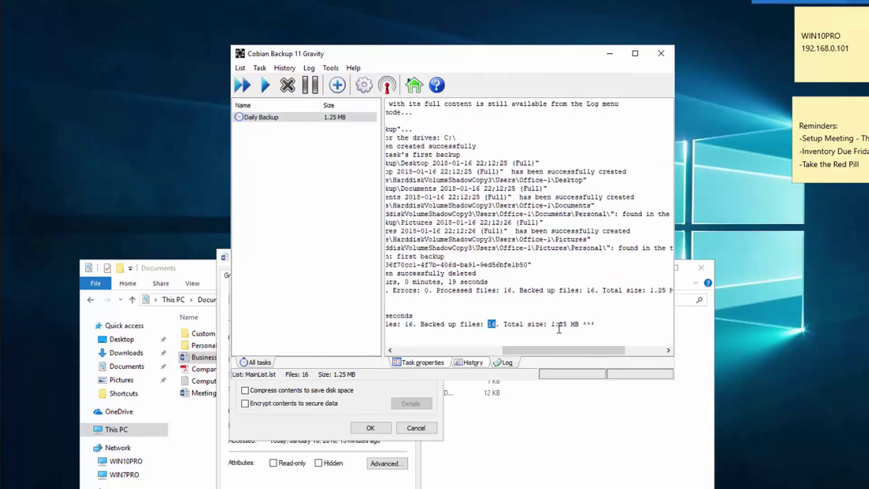
drag(550, 325, 458, 354)
Step: Bring up File Explorer and browse to E:\Backup, showing Desktop, Documents and Pictures folders
click(97, 487)
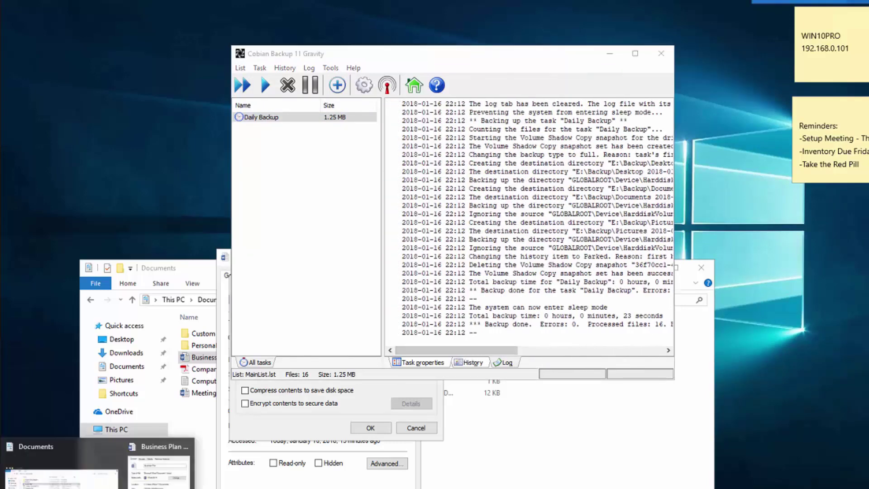
click(159, 445)
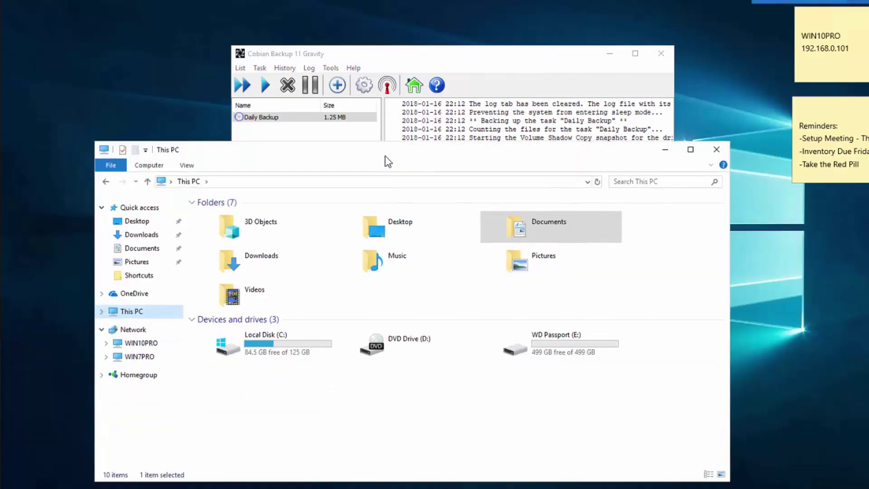
click(555, 344)
double_click(555, 343)
double_click(217, 216)
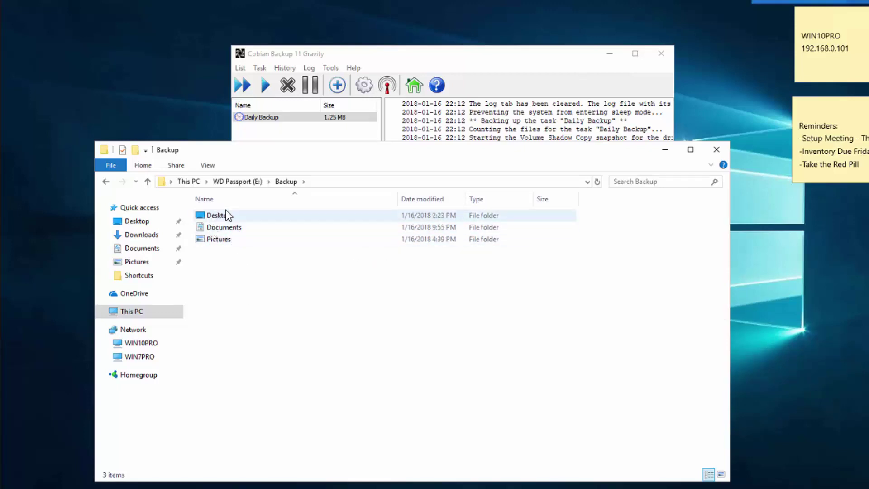
Step: Run Daily Backup a second time and look over the new Differential folders in E:\Backup
click(665, 150)
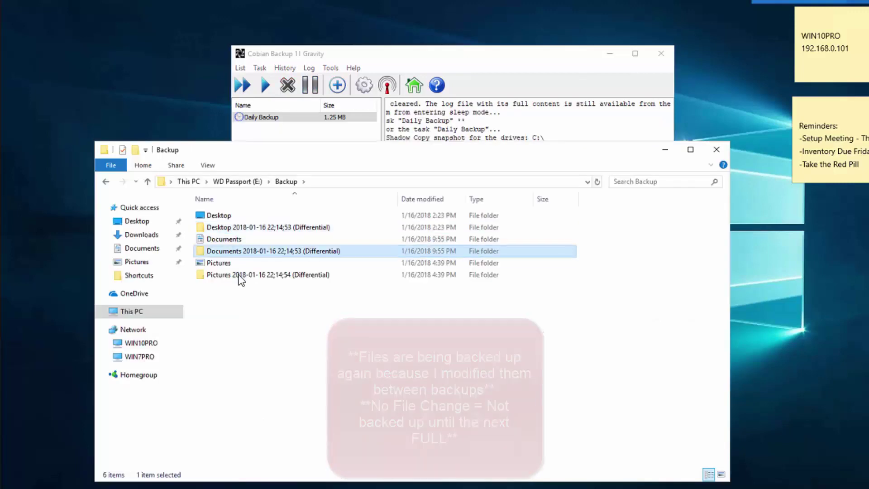
click(240, 276)
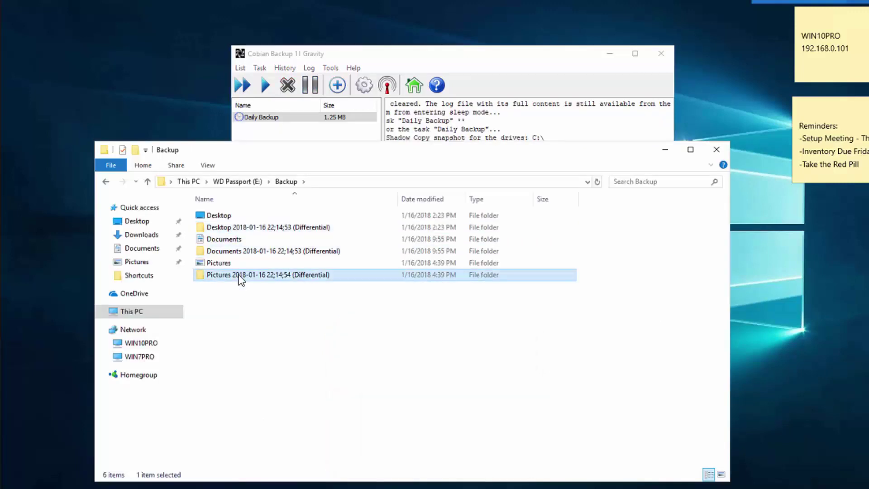
click(240, 253)
key(Up)
key(Up)
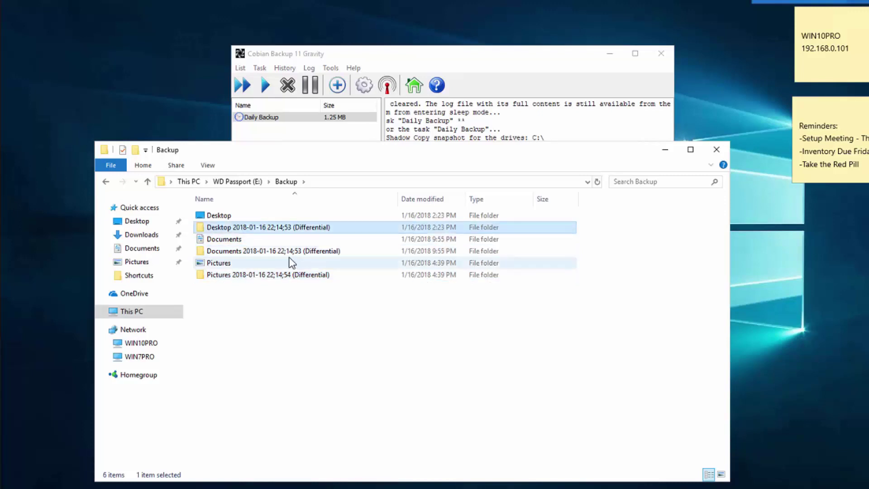
Step: Open the Documents Differential backup folder, then close File Explorer
click(239, 255)
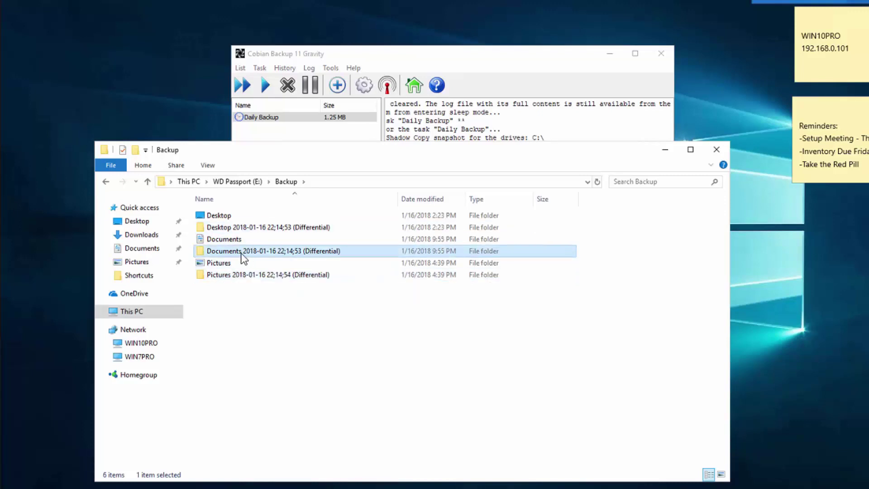
click(257, 231)
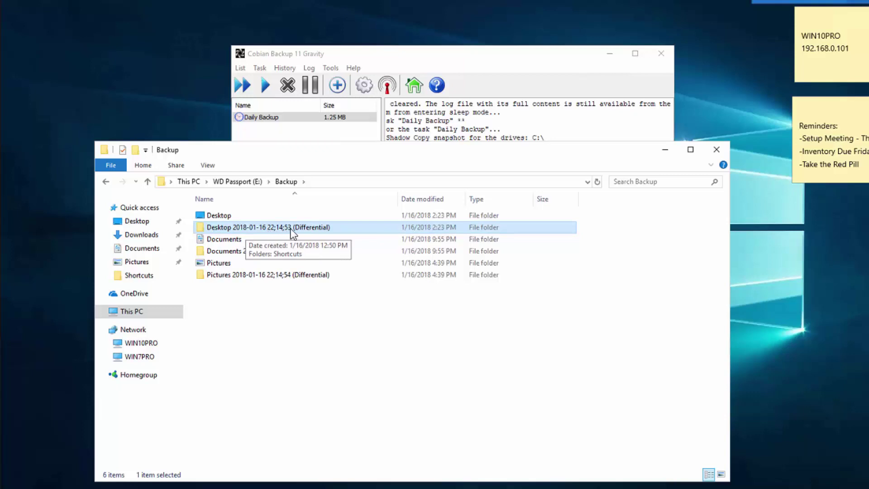
click(220, 252)
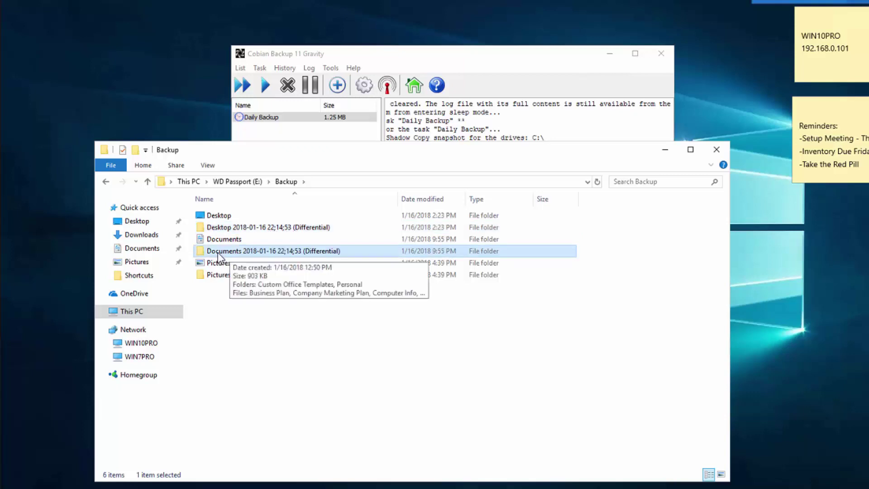
double_click(219, 253)
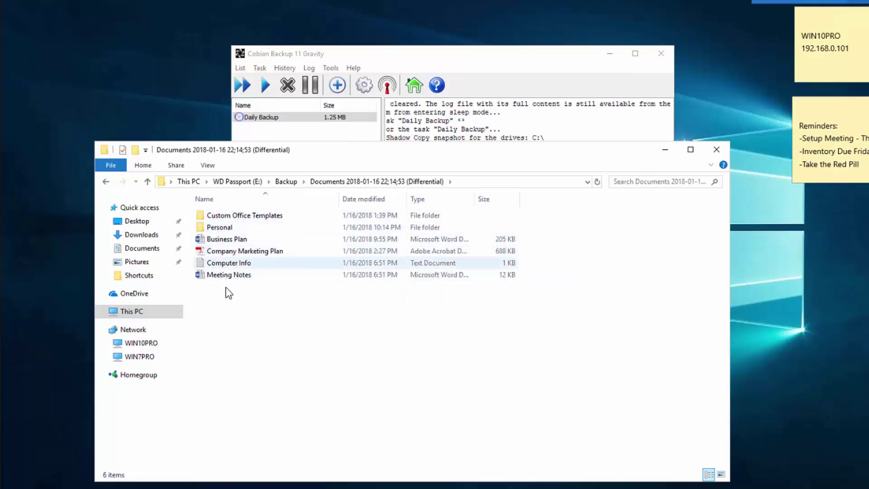
click(716, 150)
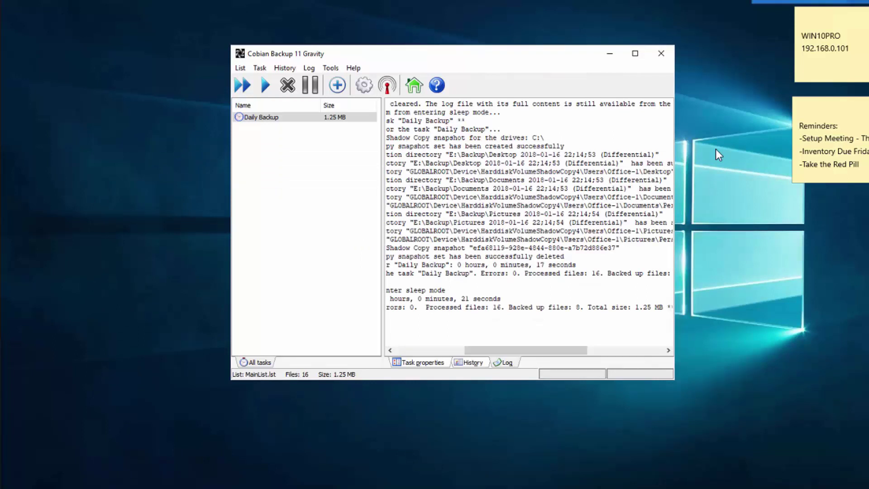
drag(523, 53, 535, 26)
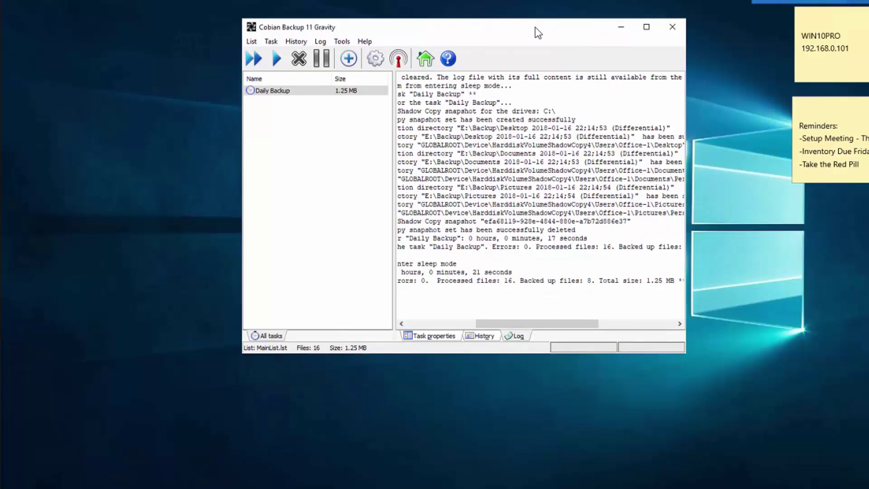